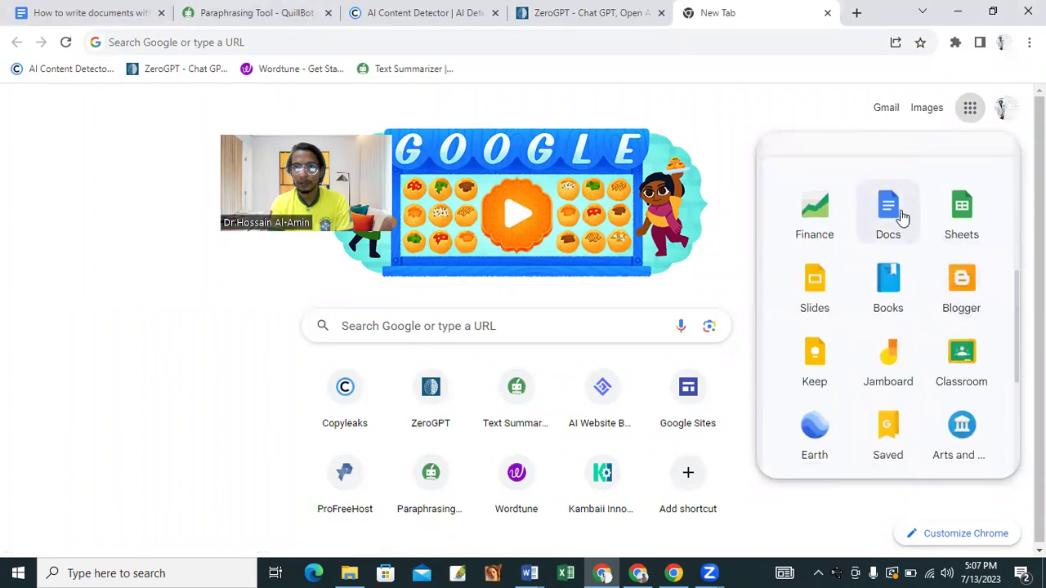
- Open Google Docs and create a new blank document
{"action": "left_click", "coordinate": [899, 217]}
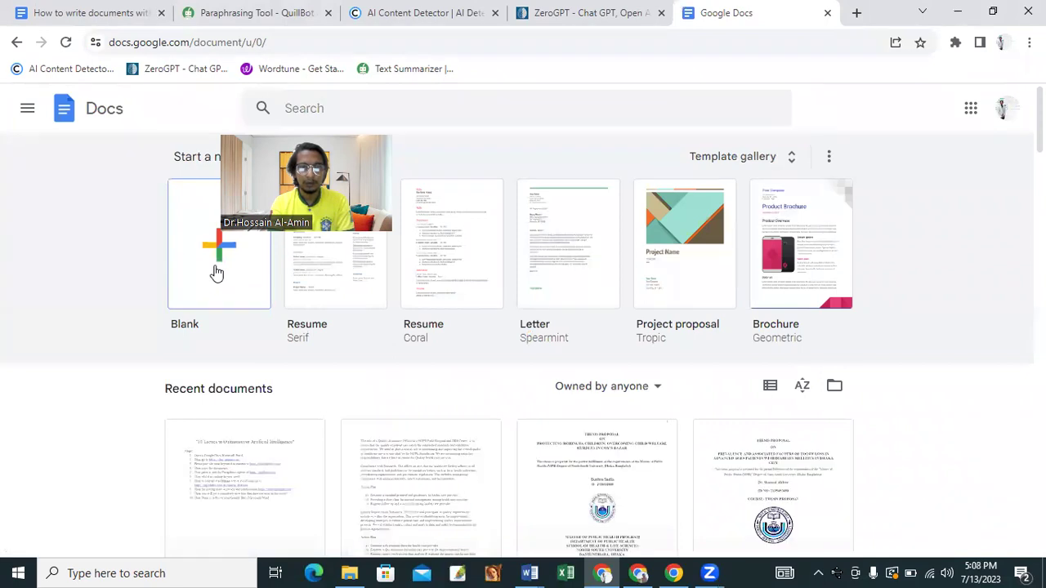
{"action": "left_click", "coordinate": [217, 272]}
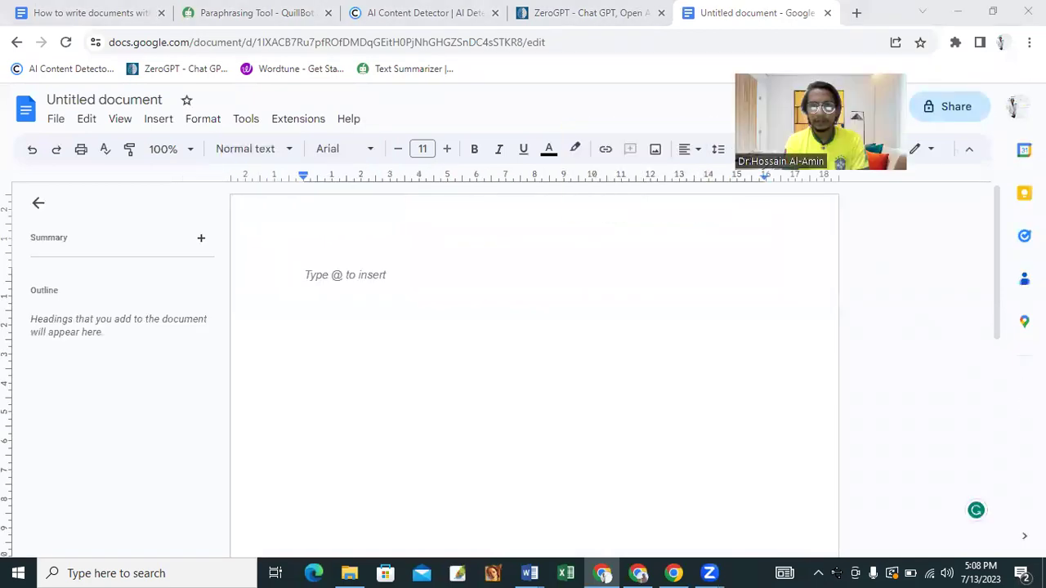
- Consult the "How to write documents with AI?" document, then open chat.openai.com in the other Chrome window
{"action": "left_click", "coordinate": [101, 8]}
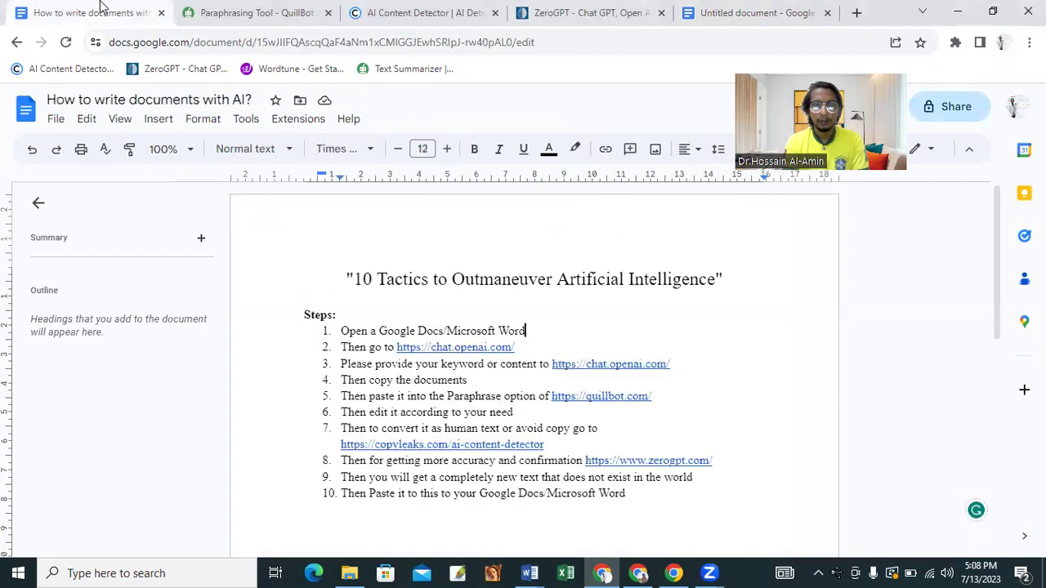
{"action": "left_click", "coordinate": [474, 347]}
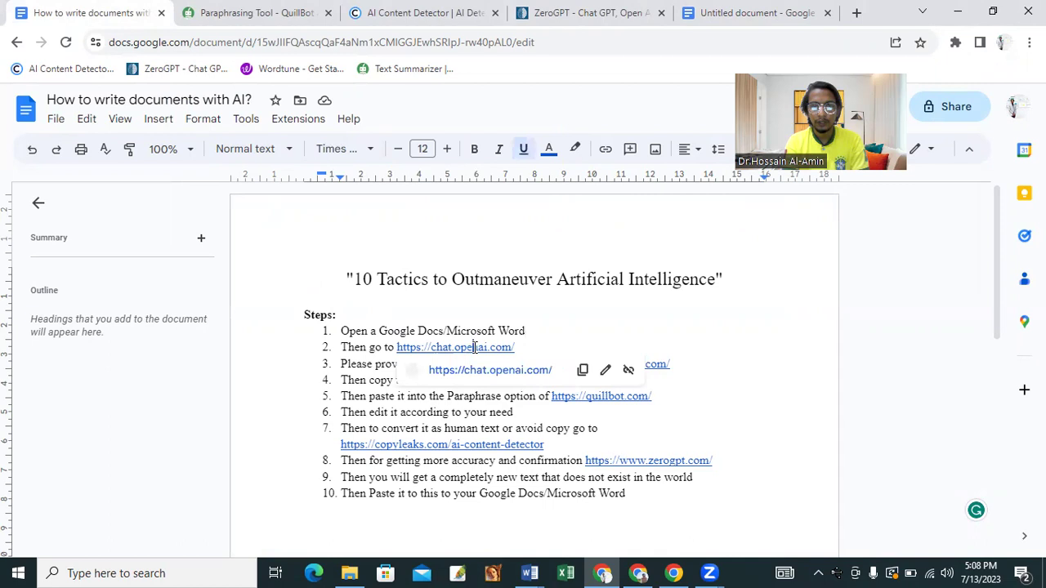
{"action": "left_click", "coordinate": [706, 320]}
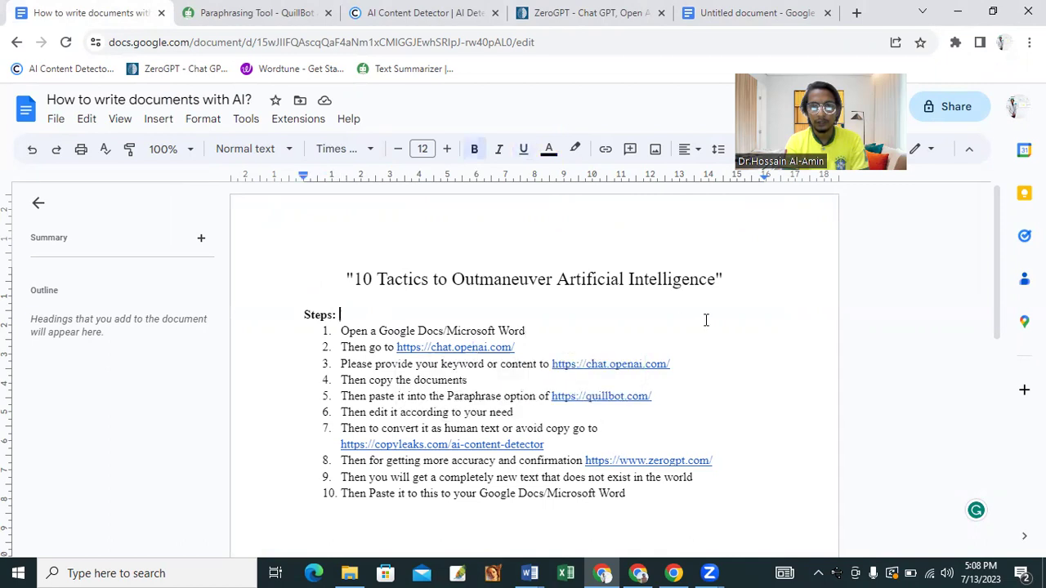
{"action": "mouse_move", "coordinate": [644, 572]}
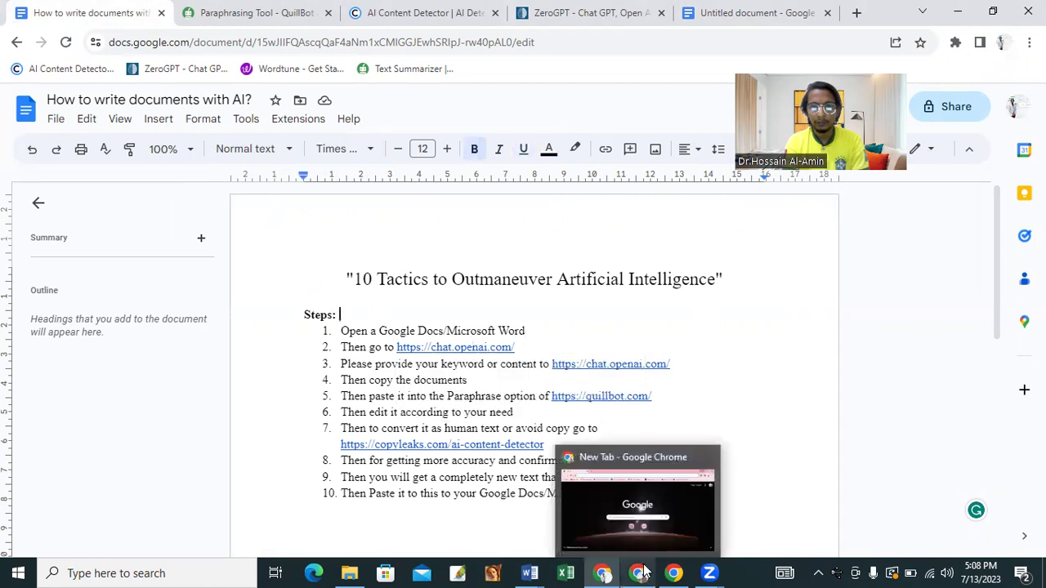
{"action": "left_click", "coordinate": [598, 511]}
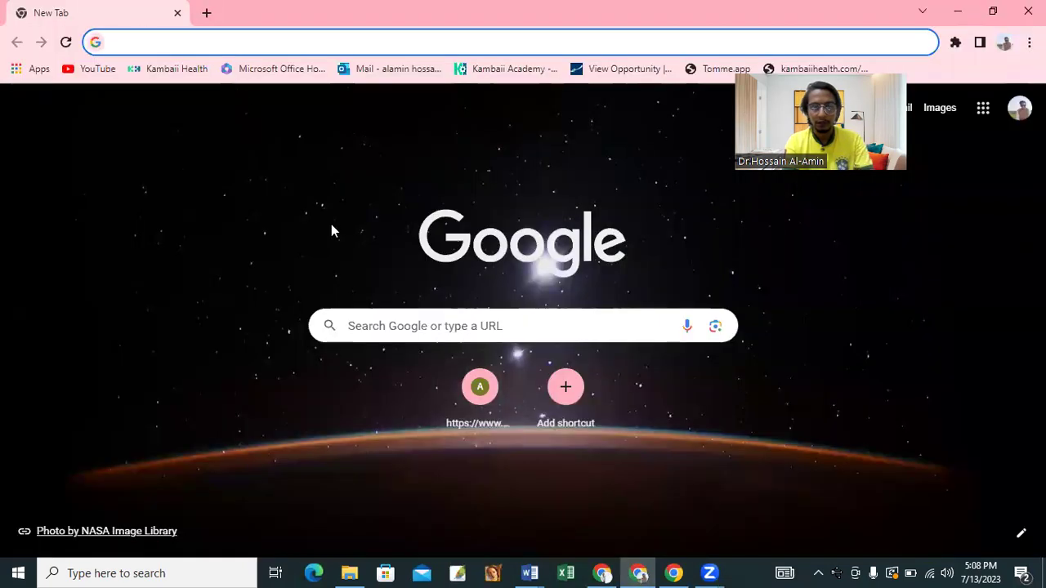
{"action": "type", "text": "c"}
{"action": "key", "text": "Return"}
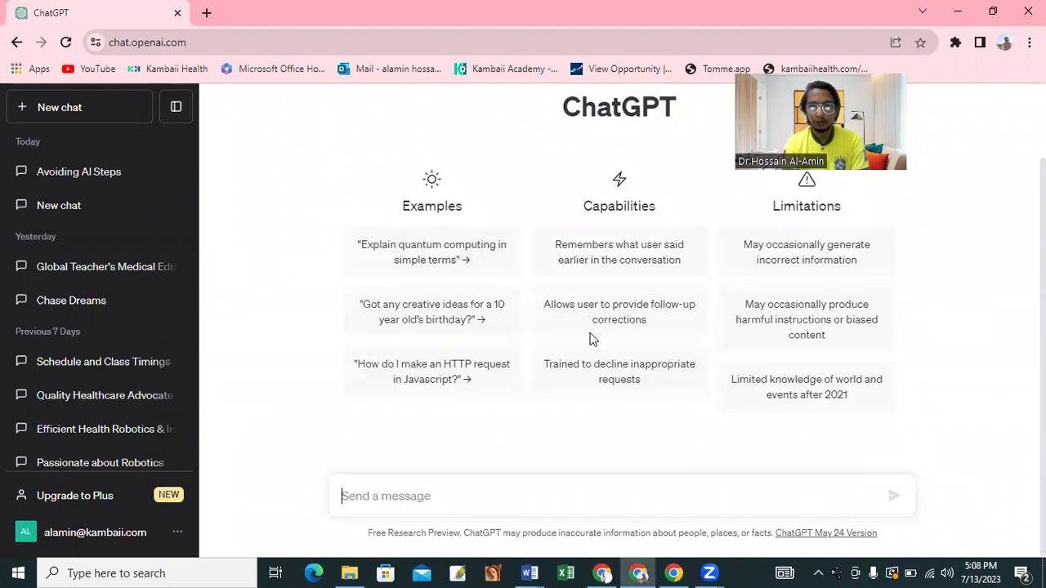
- Review the next tactic in the "How to write documents with AI?" document and return to ChatGPT
{"action": "mouse_move", "coordinate": [603, 574]}
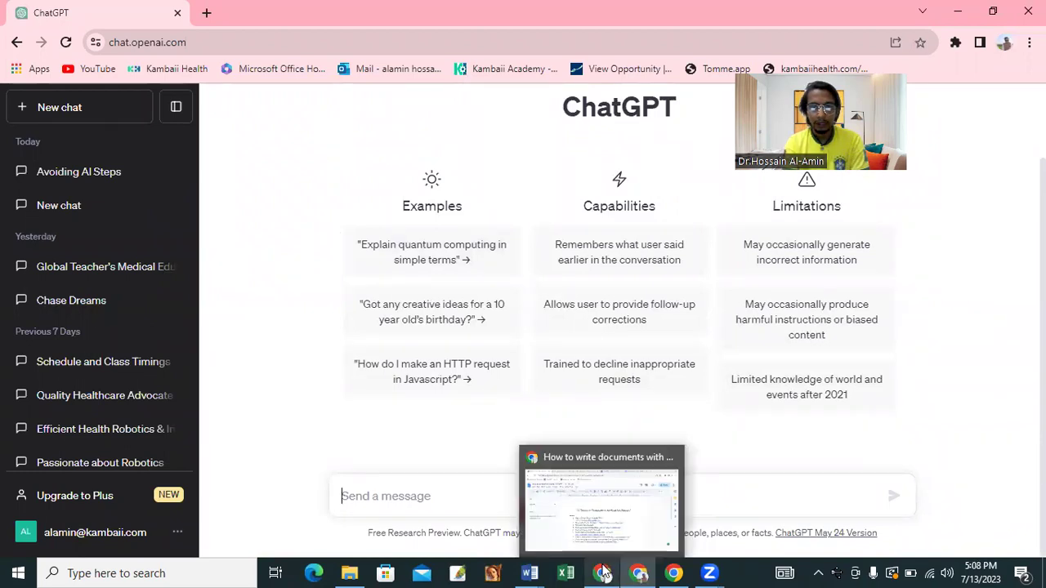
{"action": "left_click", "coordinate": [536, 524]}
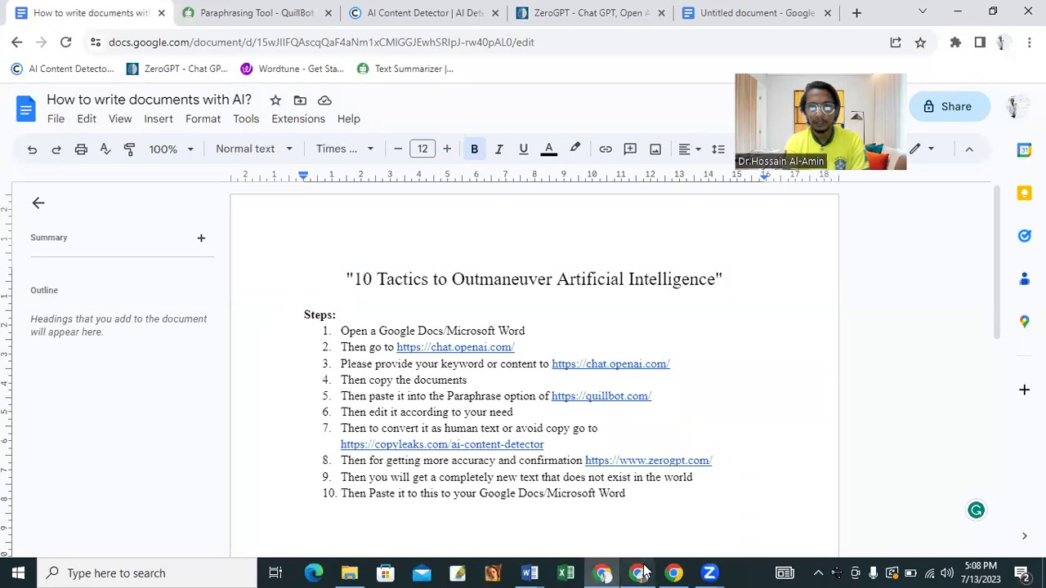
{"action": "mouse_move", "coordinate": [643, 572]}
{"action": "left_click", "coordinate": [664, 530]}
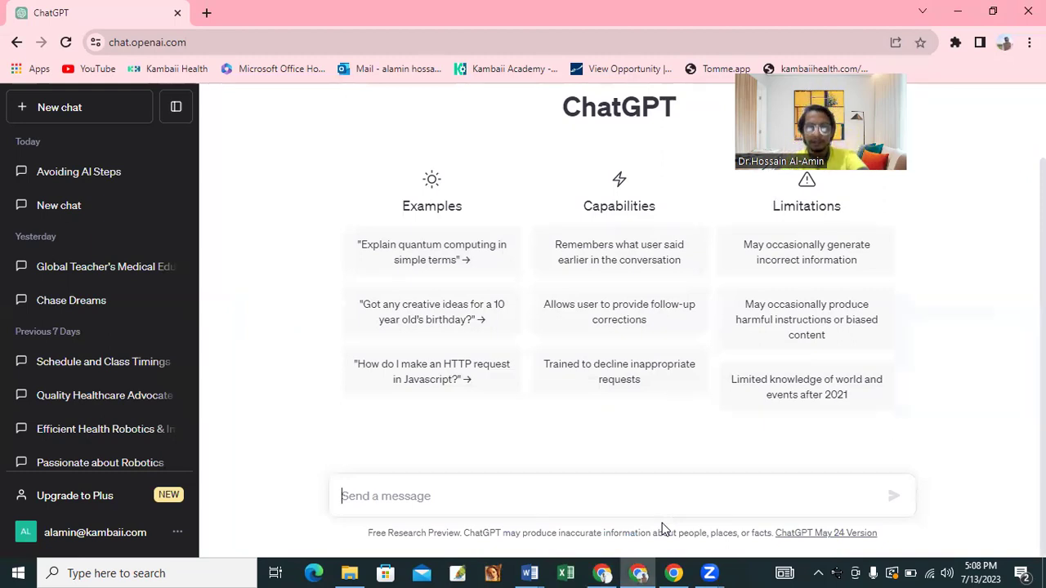
{"action": "type", "text": "H"}
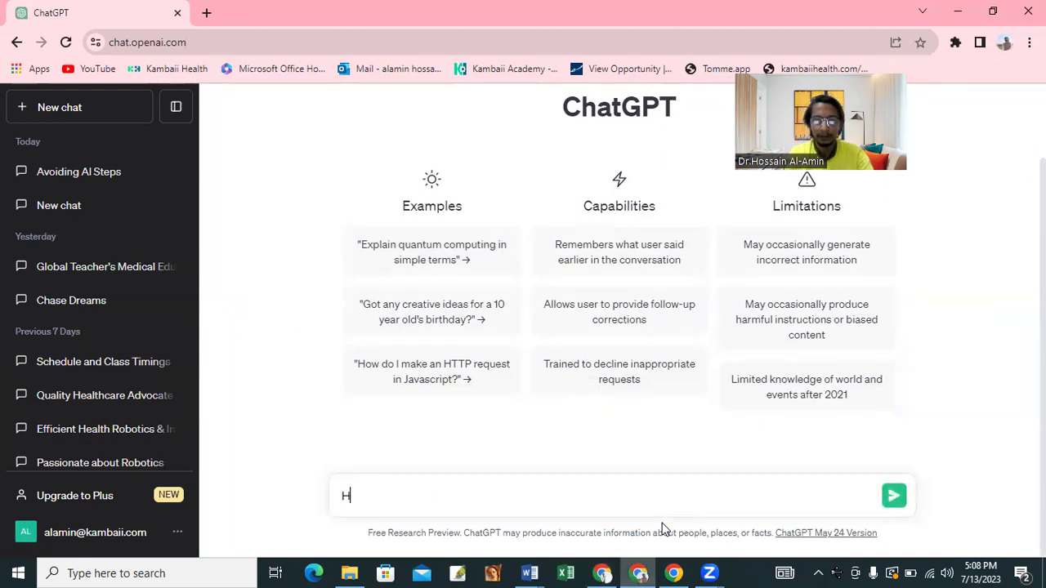
{"action": "type", "text": "ealth ca"}
{"action": "key", "text": "BackSpace"}
{"action": "key", "text": "BackSpace"}
{"action": "key", "text": "BackSpace"}
{"action": "key", "text": "BackSpace"}
{"action": "key", "text": "BackSpace"}
{"action": "key", "text": "BackSpace"}
{"action": "key", "text": "BackSpace"}
{"action": "key", "text": "BackSpace"}
{"action": "key", "text": "BackSpace"}
- Send ChatGPT the prompt "Please summarize health care system in Africa"
{"action": "type", "text": "Pl"}
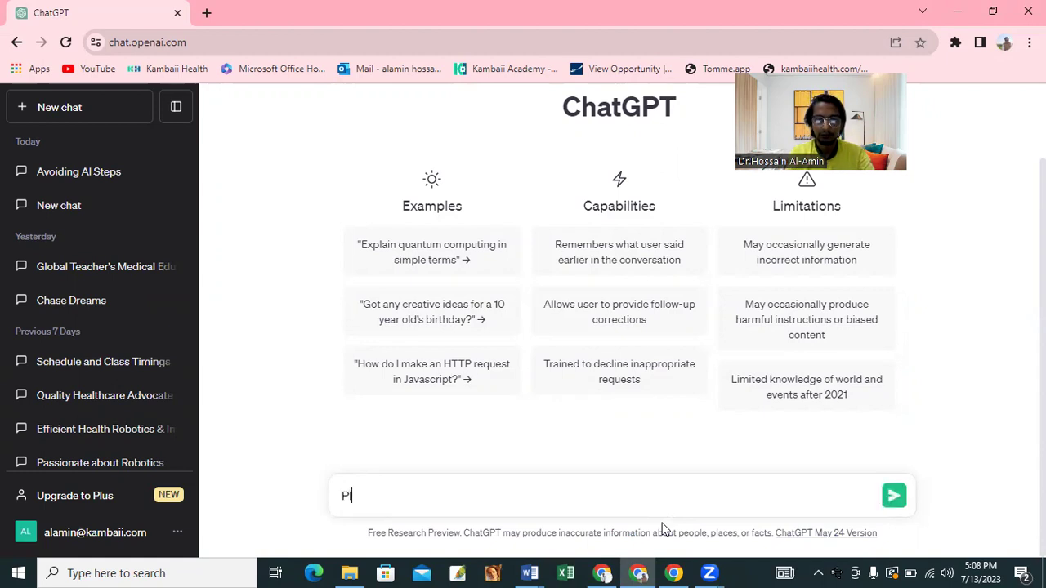
{"action": "type", "text": "ease "}
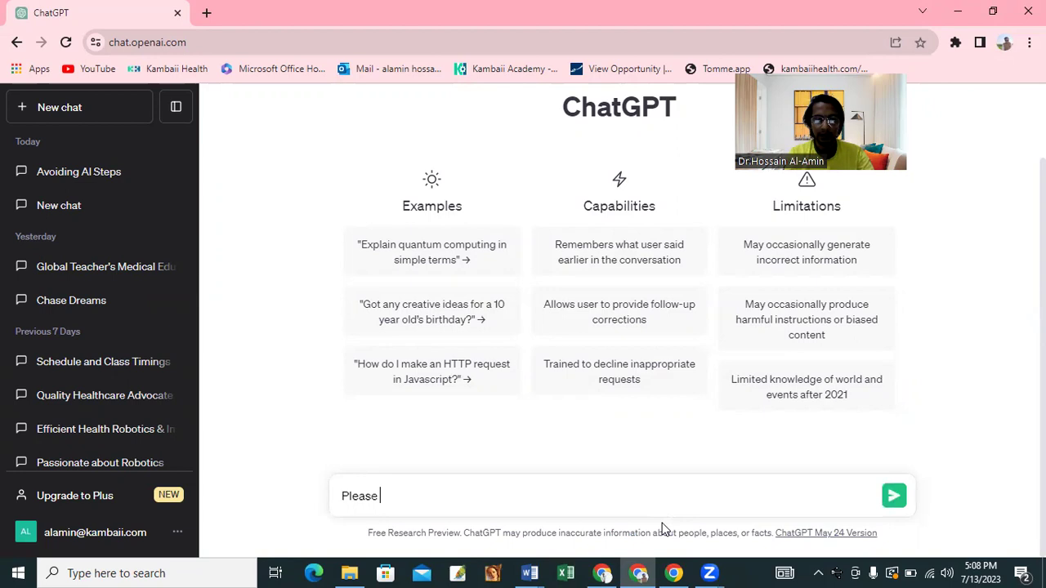
{"action": "type", "text": "summarize health care system in"}
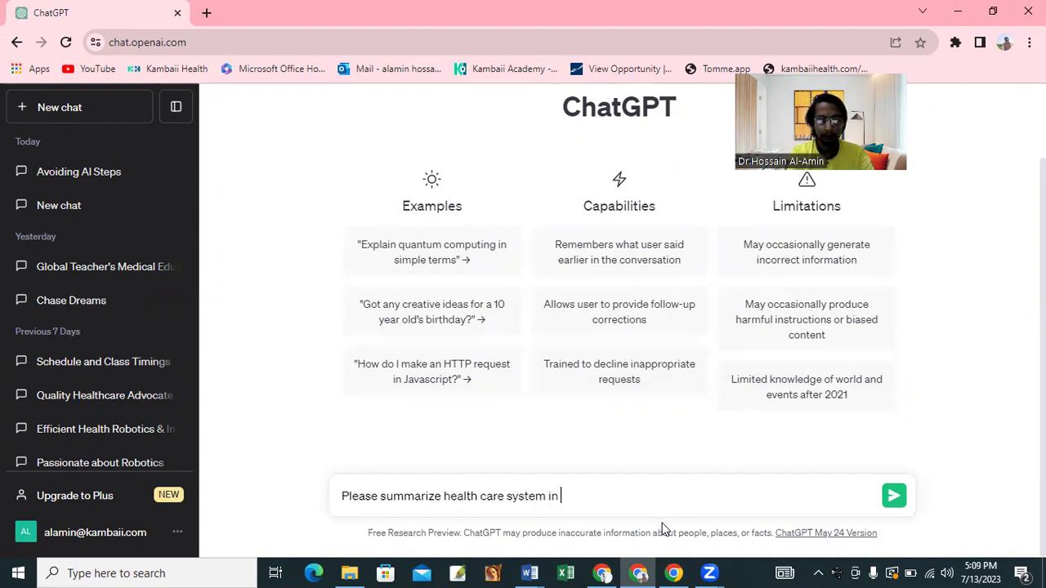
{"action": "type", "text": " Africa"}
{"action": "key", "text": "Return"}
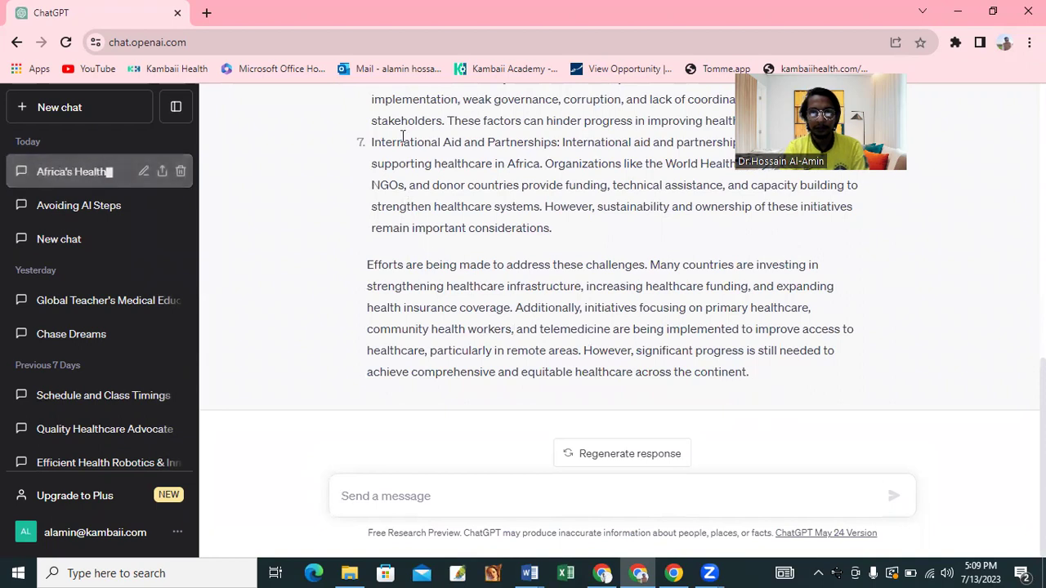
- Copy ChatGPT's entire answer on Africa's healthcare system and return to the tactics document in the other Chrome window
{"action": "mouse_move", "coordinate": [752, 376]}
{"action": "left_mouse_down"}
{"action": "mouse_move", "coordinate": [381, 96]}
{"action": "mouse_move", "coordinate": [362, 139]}
{"action": "mouse_move", "coordinate": [382, 52]}
{"action": "mouse_move", "coordinate": [425, 275]}
{"action": "mouse_move", "coordinate": [369, 111]}
{"action": "left_mouse_up"}
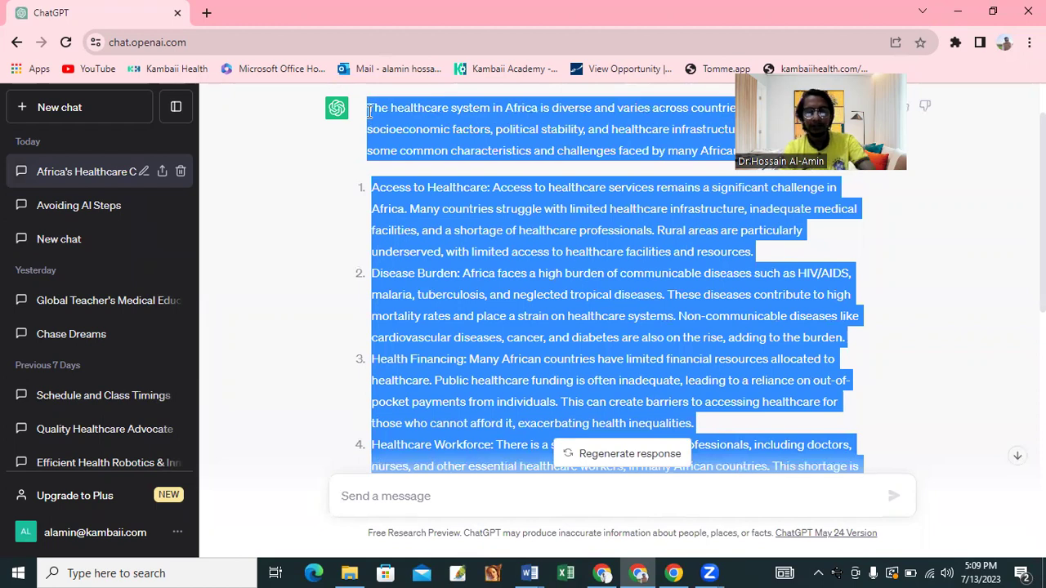
{"action": "left_click_drag", "start_coordinate": [368, 111], "coordinate": [365, 112]}
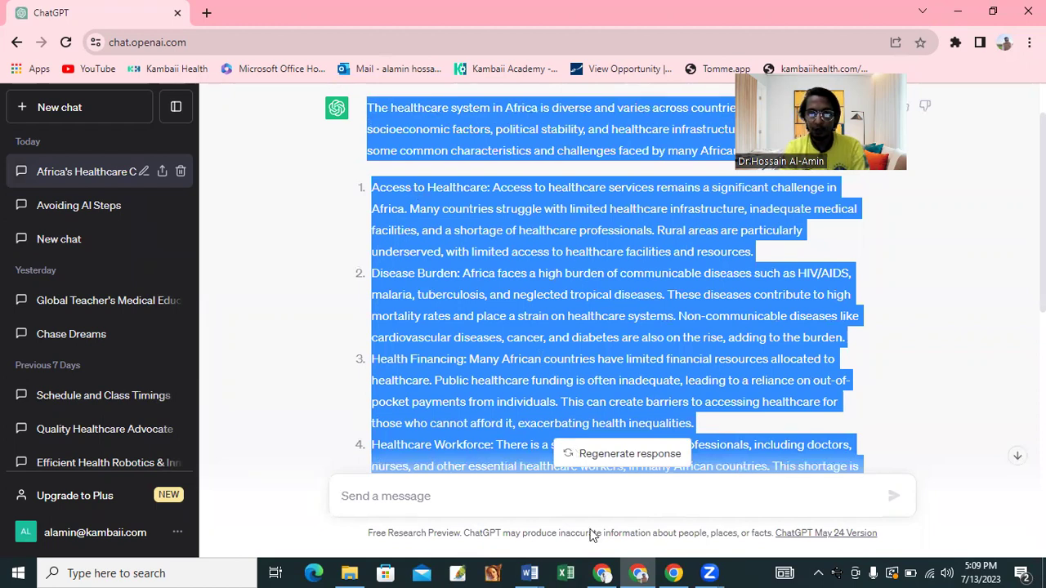
{"action": "mouse_move", "coordinate": [611, 569]}
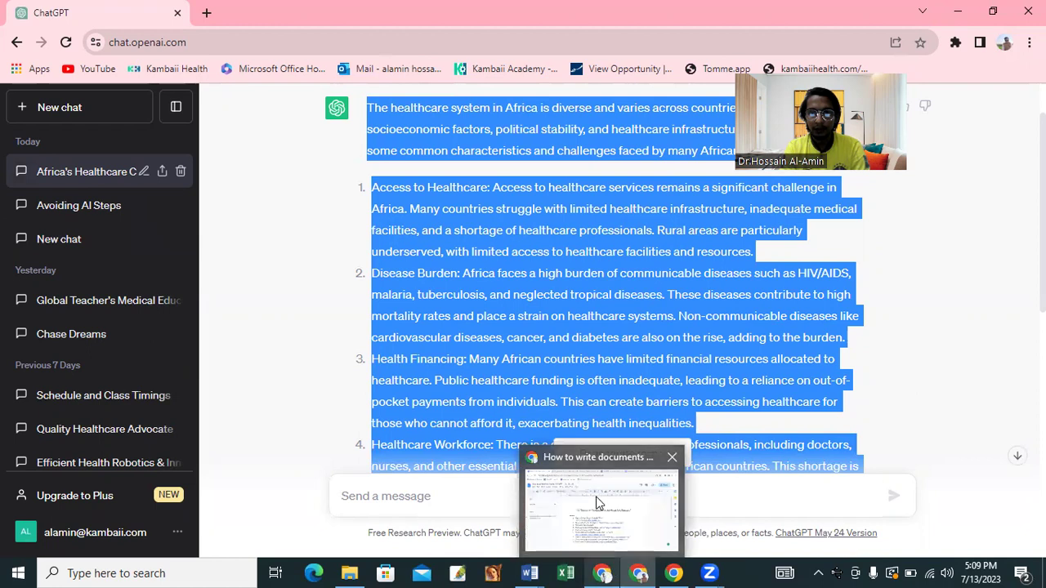
{"action": "left_click", "coordinate": [600, 505]}
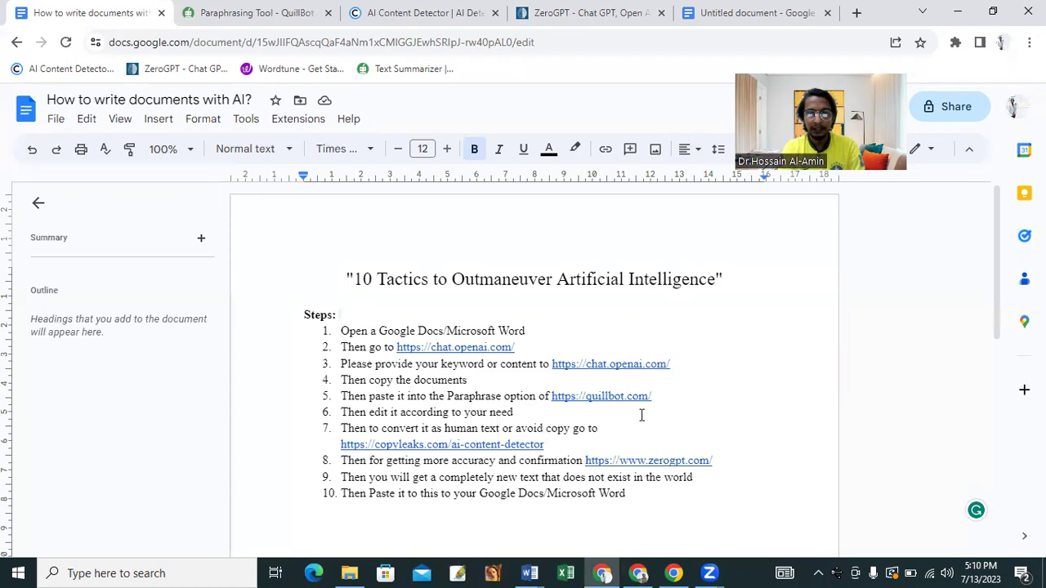
- Paste the copied answer into the Copyleaks AI Content Detector and check it for AI-generated content
{"action": "left_click", "coordinate": [421, 12]}
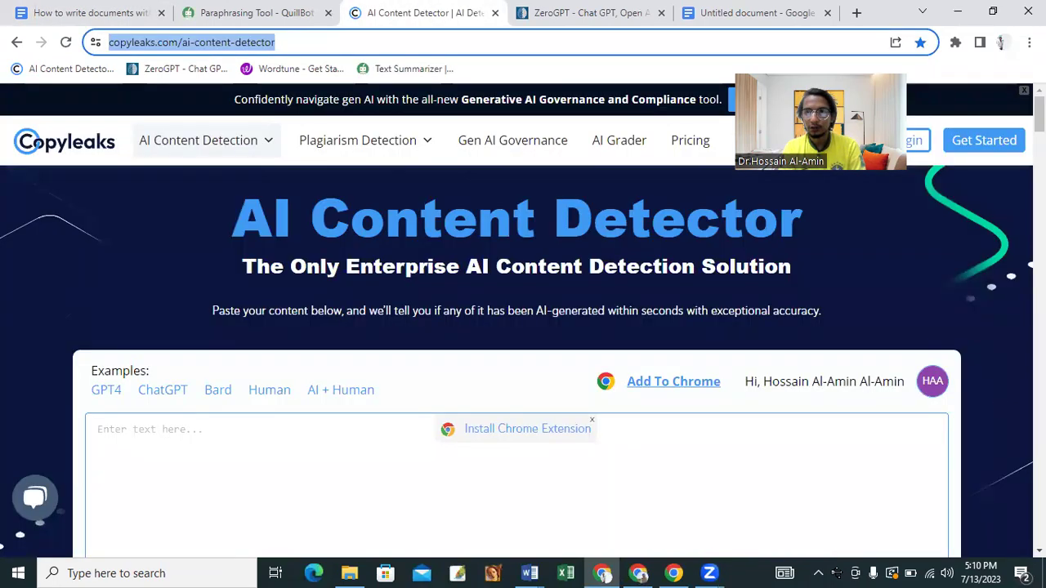
{"action": "scroll", "coordinate": [225, 358], "scroll_direction": "down", "scroll_amount": 2}
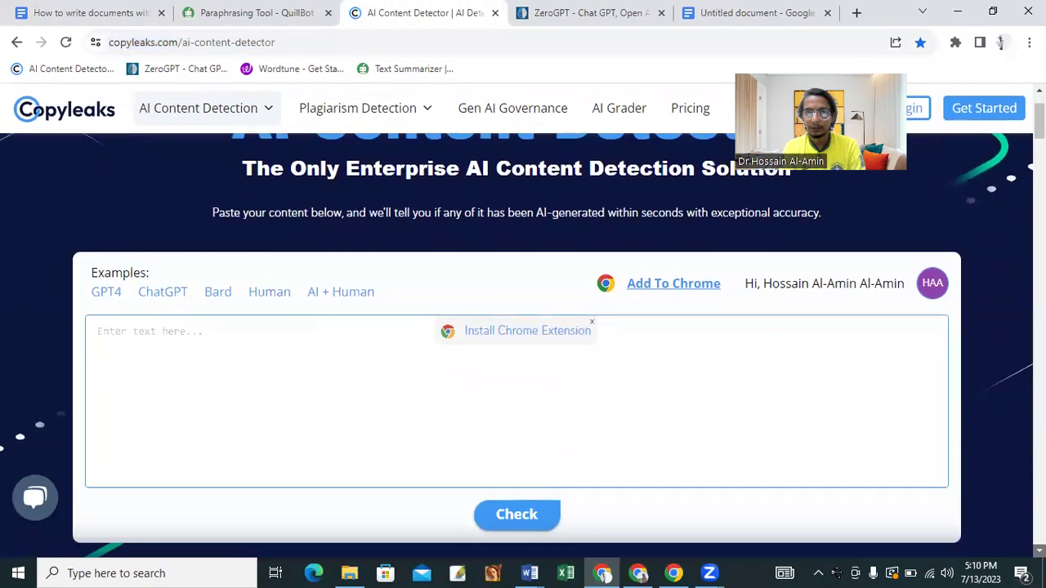
{"action": "left_click", "coordinate": [213, 306]}
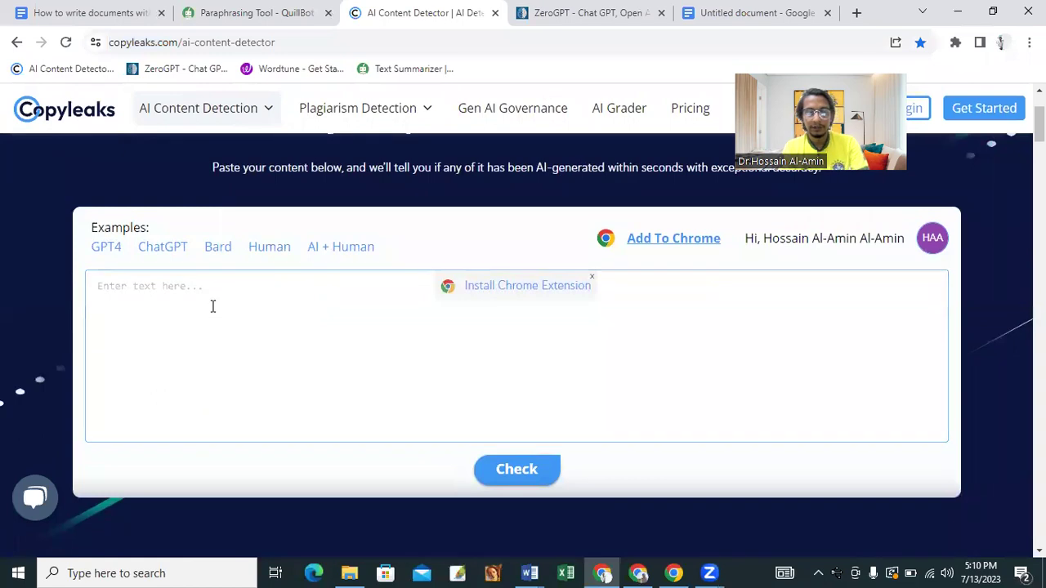
{"action": "key", "text": "ctrl+v"}
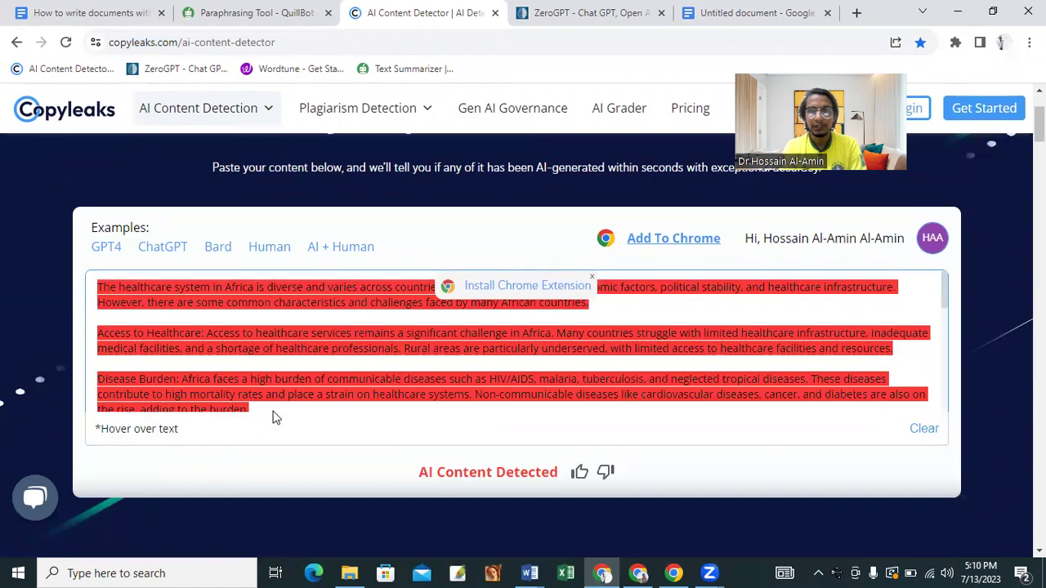
- Paste the same answer into ZeroGPT's text box and run its AI text detection
{"action": "left_click", "coordinate": [574, 16]}
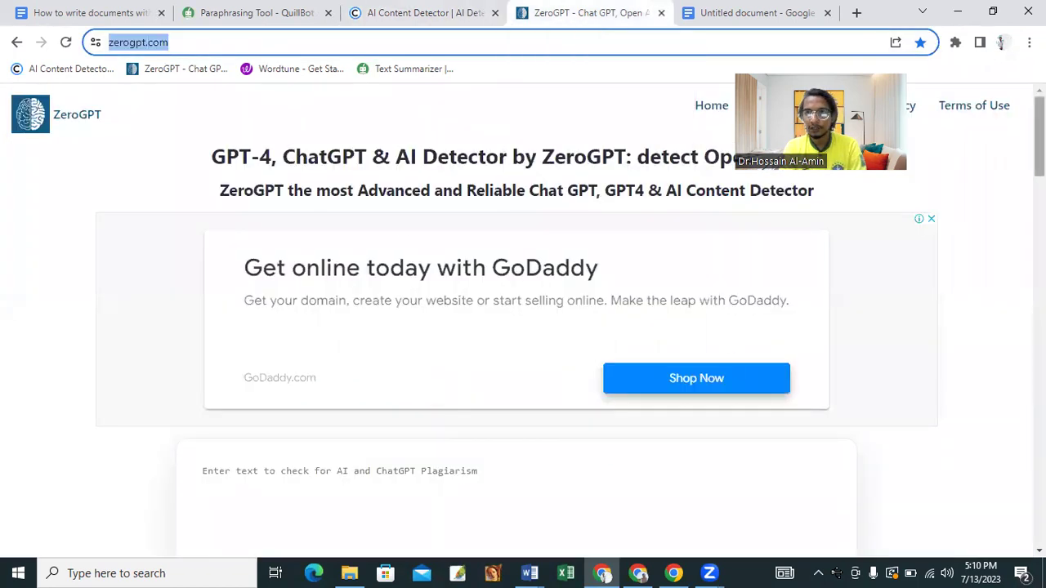
{"action": "scroll", "coordinate": [397, 226], "scroll_direction": "down", "scroll_amount": 1}
{"action": "scroll", "coordinate": [515, 208], "scroll_direction": "down", "scroll_amount": 3}
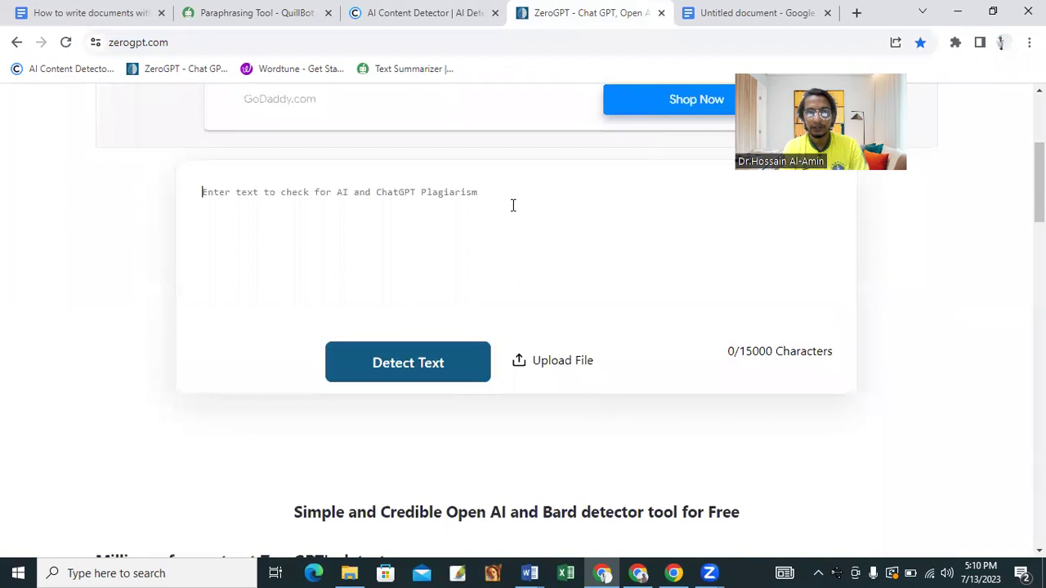
{"action": "key", "text": "ctrl+v"}
{"action": "left_click", "coordinate": [446, 368]}
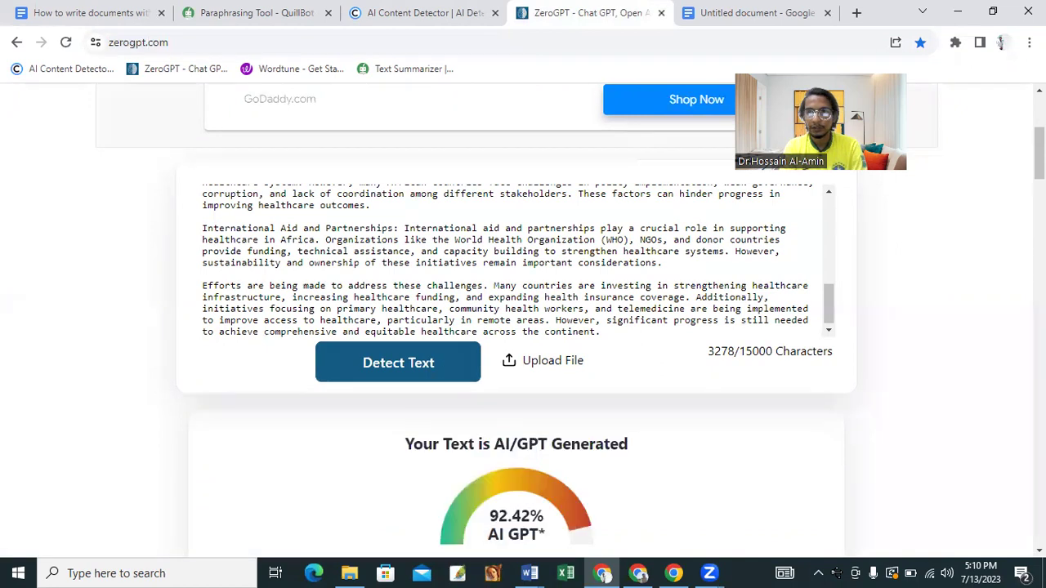
- Examine ZeroGPT's AI score and highlighted sentences, and compare them with the Copyleaks result
{"action": "scroll", "coordinate": [523, 327], "scroll_direction": "down", "scroll_amount": 1}
{"action": "scroll", "coordinate": [523, 327], "scroll_direction": "down", "scroll_amount": 6}
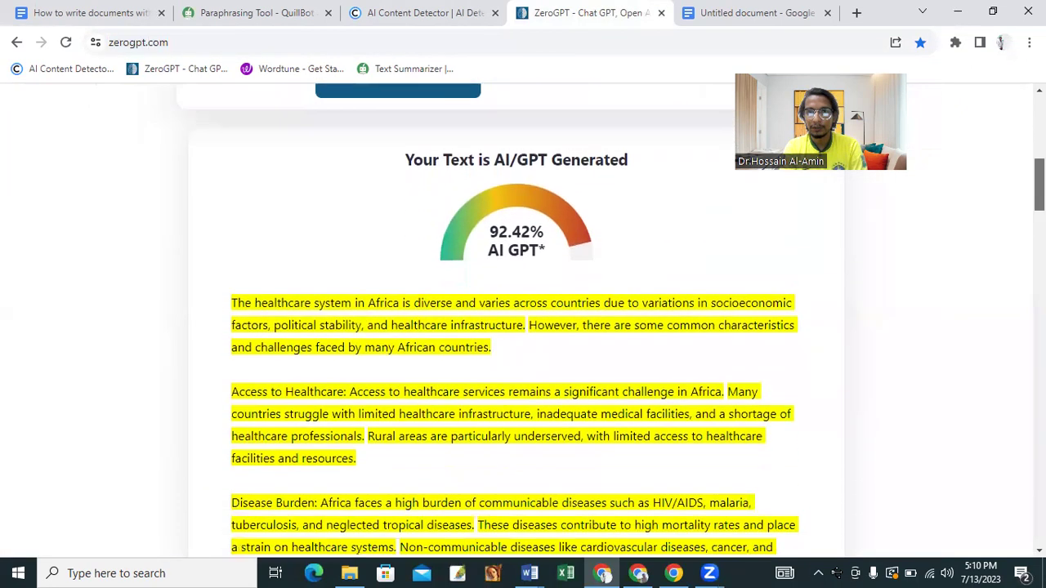
{"action": "scroll", "coordinate": [523, 327], "scroll_direction": "down", "scroll_amount": 4}
{"action": "scroll", "coordinate": [523, 327], "scroll_direction": "up", "scroll_amount": 11}
{"action": "scroll", "coordinate": [945, 101], "scroll_direction": "up", "scroll_amount": 4}
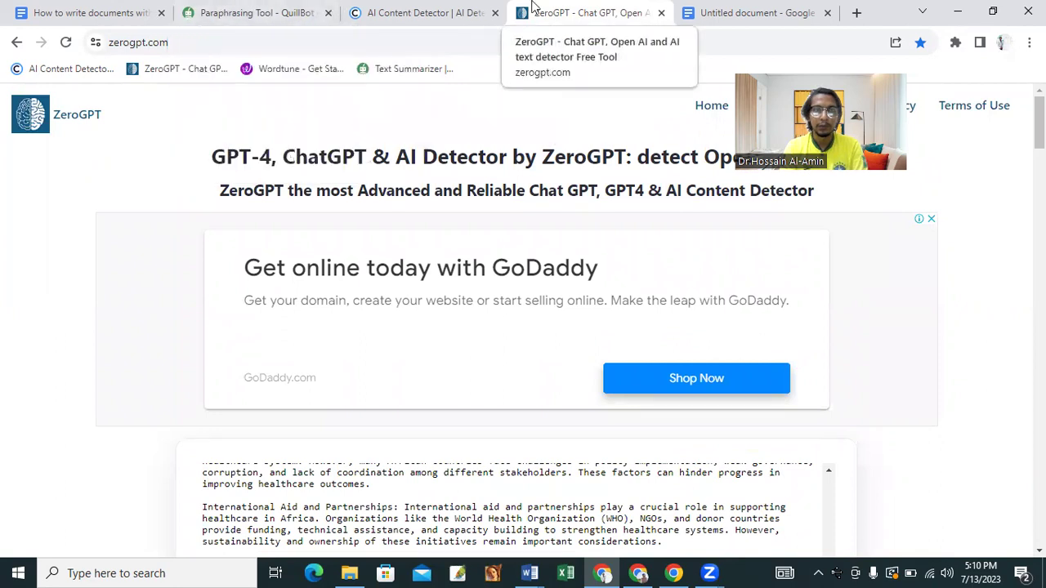
{"action": "left_click", "coordinate": [392, 14]}
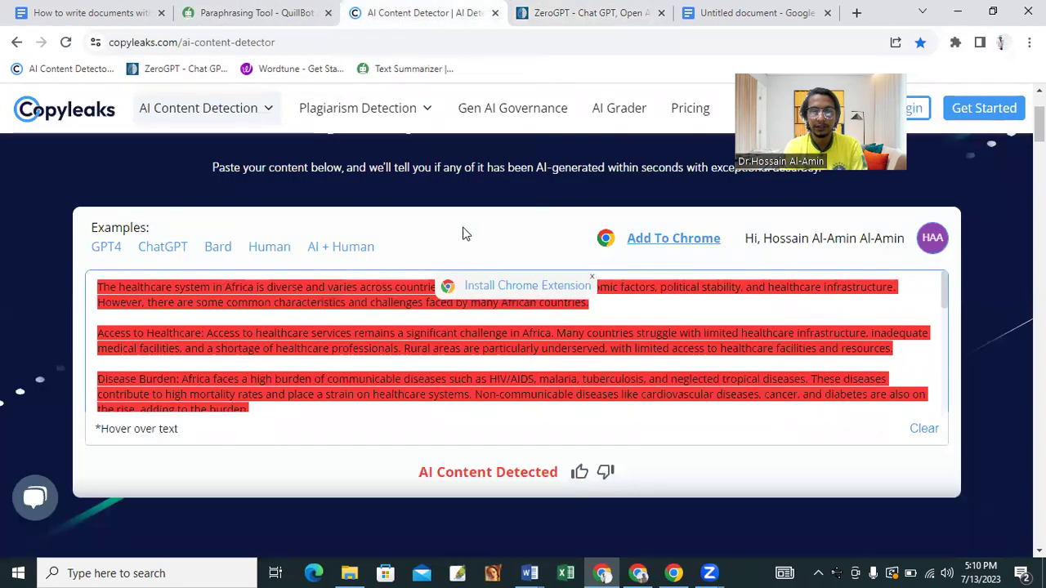
{"action": "left_click", "coordinate": [626, 11]}
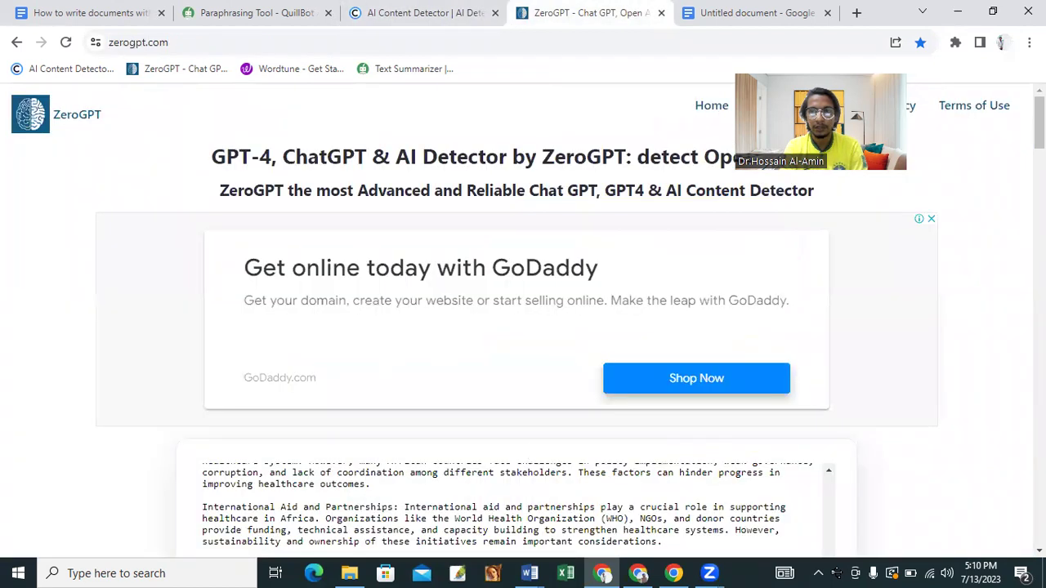
{"action": "scroll", "coordinate": [523, 327], "scroll_direction": "down", "scroll_amount": 10}
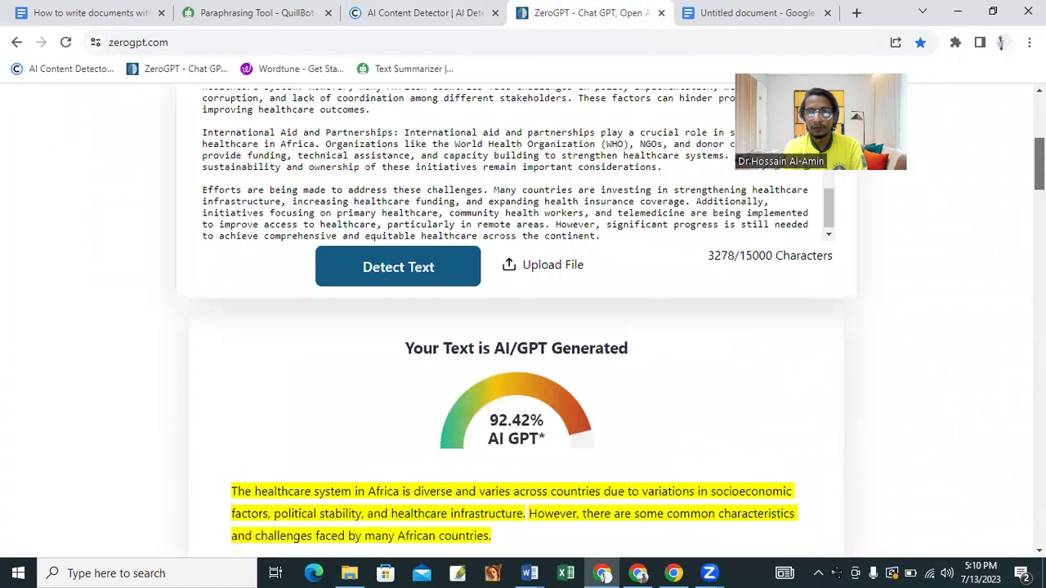
{"action": "scroll", "coordinate": [523, 327], "scroll_direction": "down", "scroll_amount": 1}
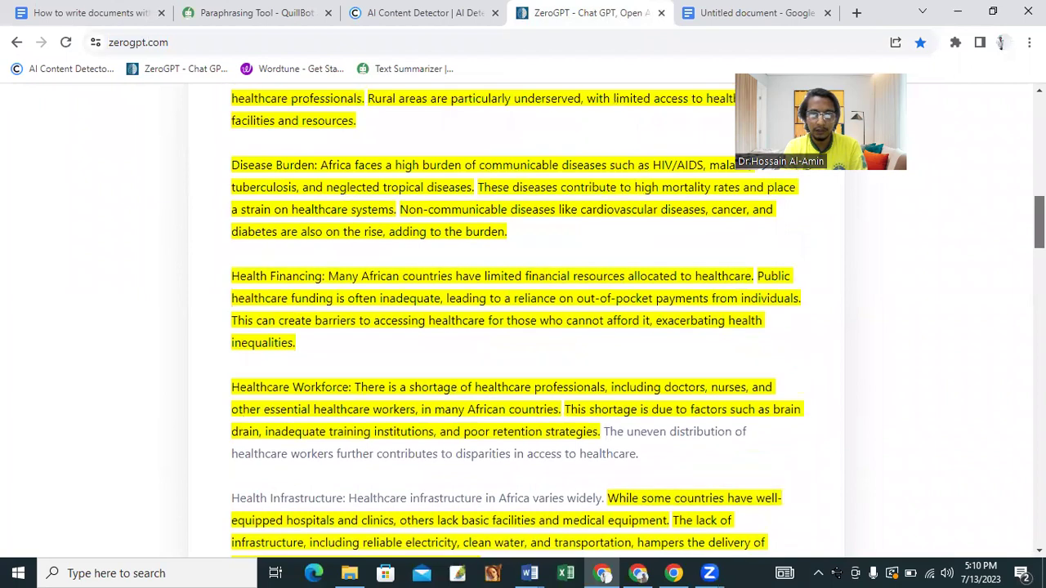
{"action": "scroll", "coordinate": [523, 327], "scroll_direction": "up", "scroll_amount": 2}
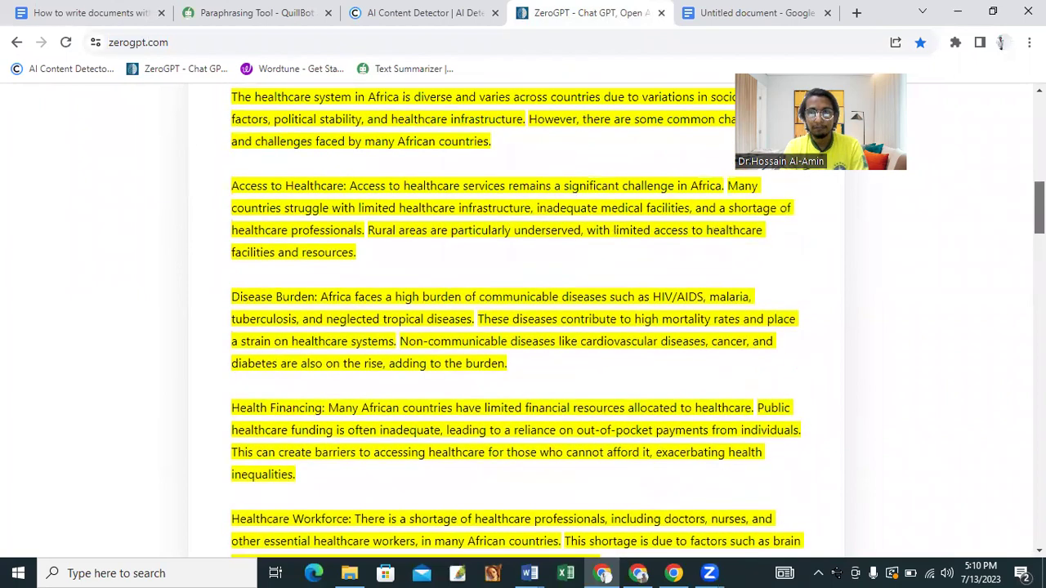
{"action": "scroll", "coordinate": [524, 327], "scroll_direction": "up", "scroll_amount": 4}
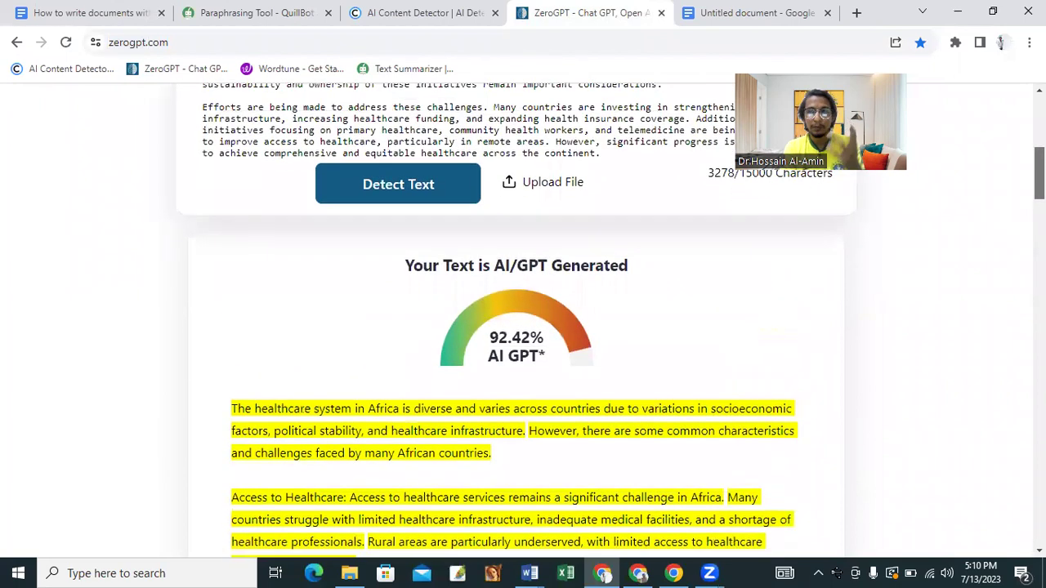
- Return to the tactics document, switch to QuillBot's Paraphraser and paste the copied ChatGPT answer as the source text
{"action": "scroll", "coordinate": [523, 327], "scroll_direction": "up", "scroll_amount": 6}
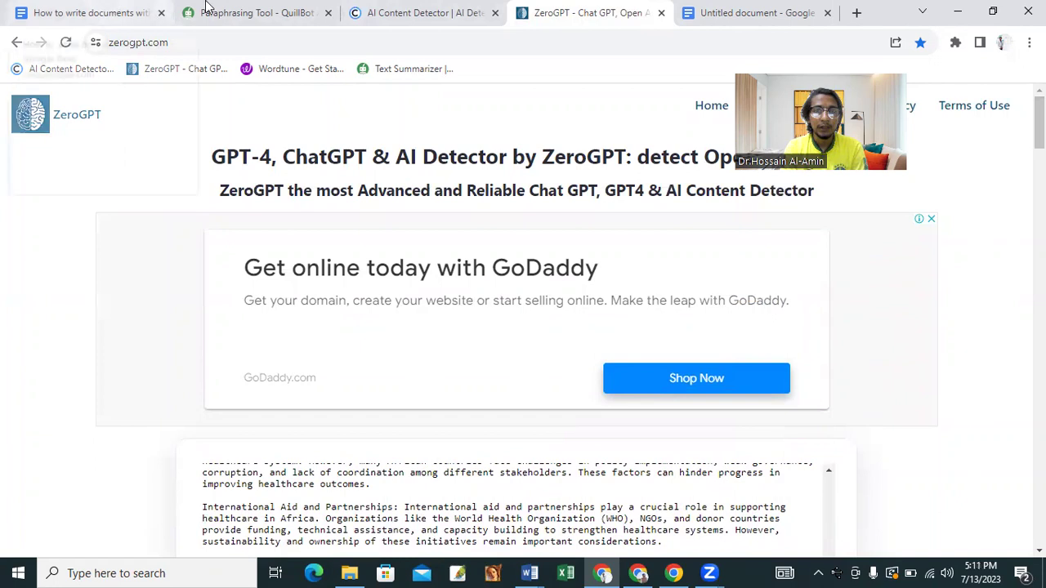
{"action": "left_click", "coordinate": [122, 14]}
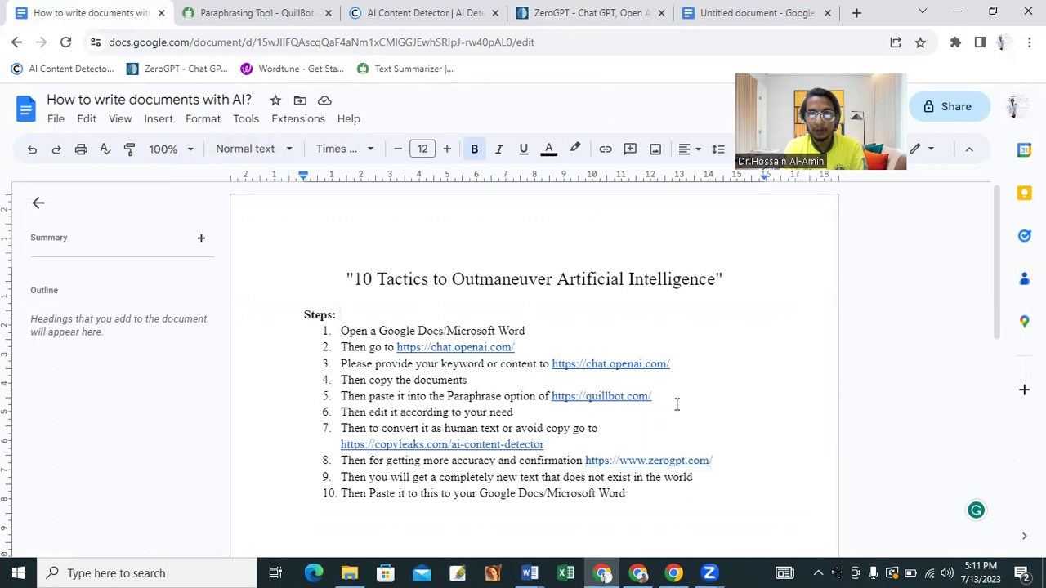
{"action": "left_click", "coordinate": [275, 13]}
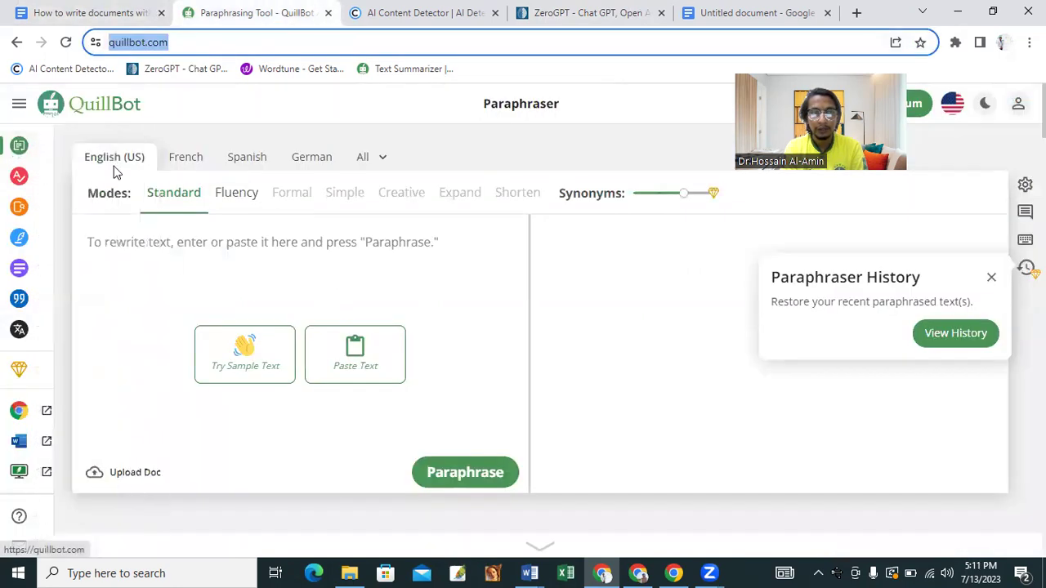
{"action": "left_click", "coordinate": [254, 256]}
{"action": "key", "text": "ctrl+v"}
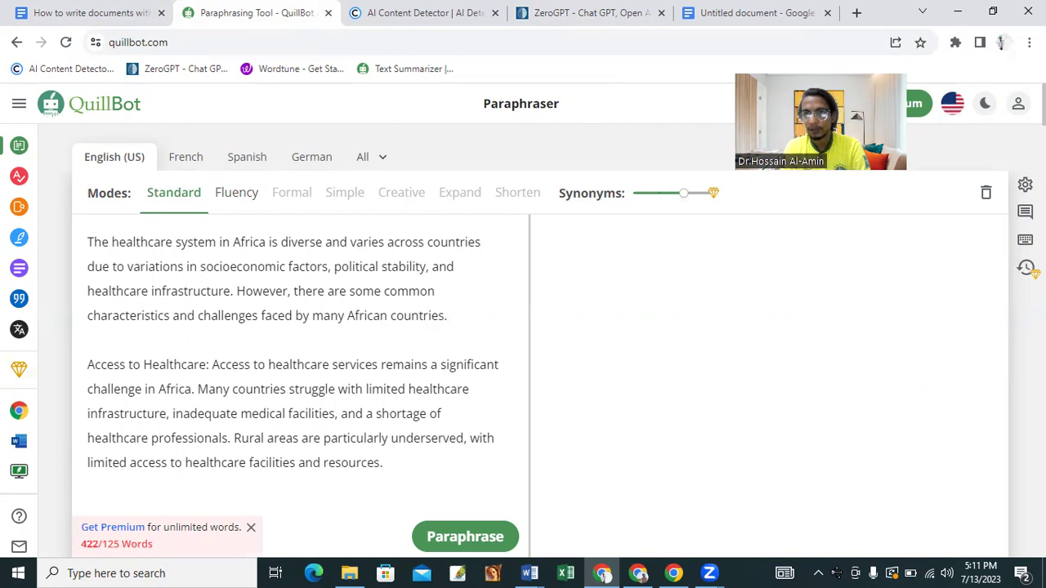
- Paraphrase the pasted healthcare text with QuillBot's Paraphraser in Standard mode
{"action": "scroll", "coordinate": [599, 294], "scroll_direction": "down", "scroll_amount": 15}
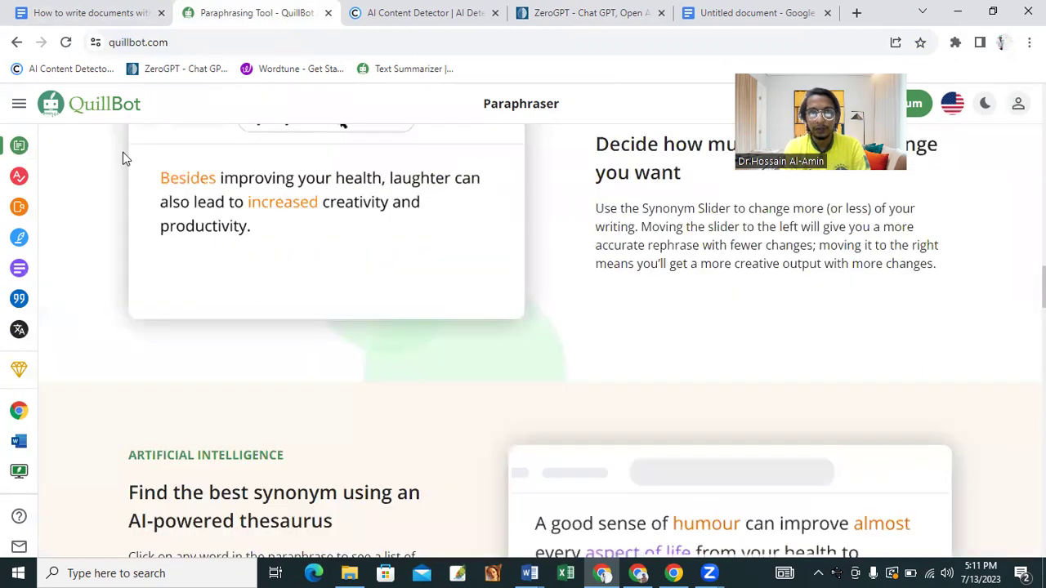
{"action": "mouse_move", "coordinate": [19, 163]}
{"action": "scroll", "coordinate": [49, 164], "scroll_direction": "up", "scroll_amount": 3}
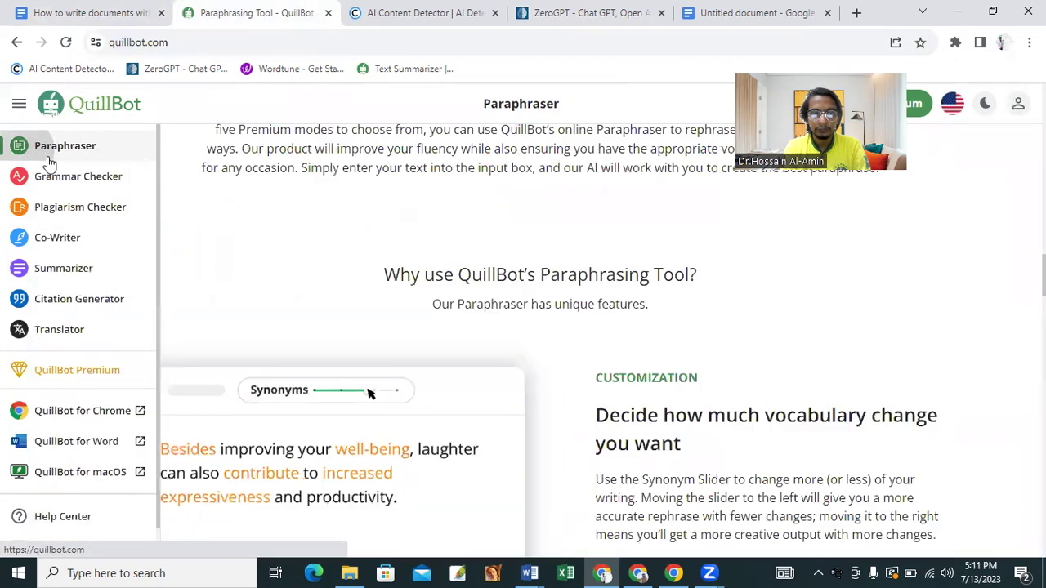
{"action": "left_click", "coordinate": [49, 161]}
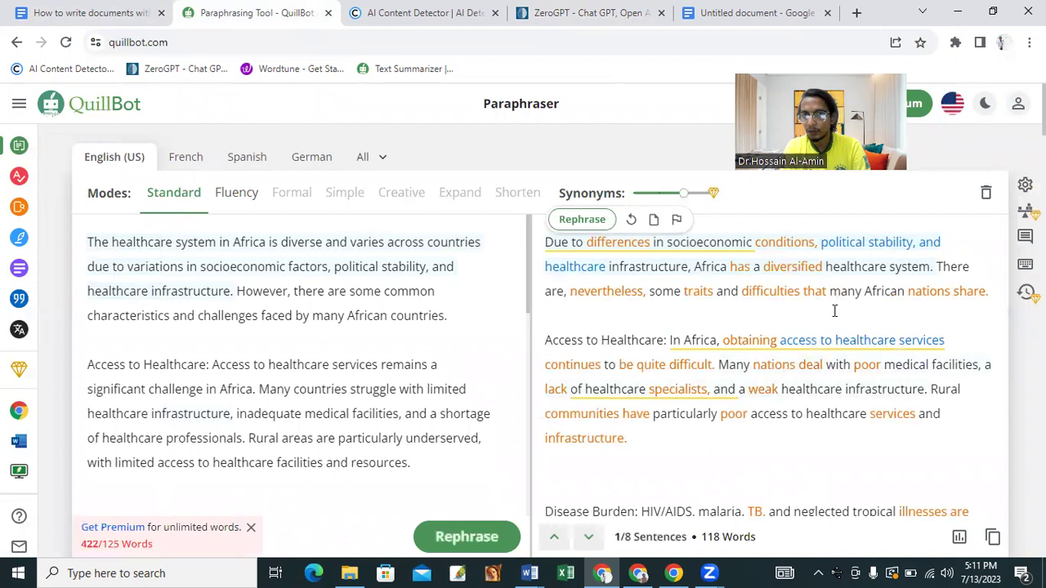
- Replace "differences in" with "variations in" in the first paraphrased sentence and widen the area showing the paraphrased text
{"action": "left_click", "coordinate": [632, 245]}
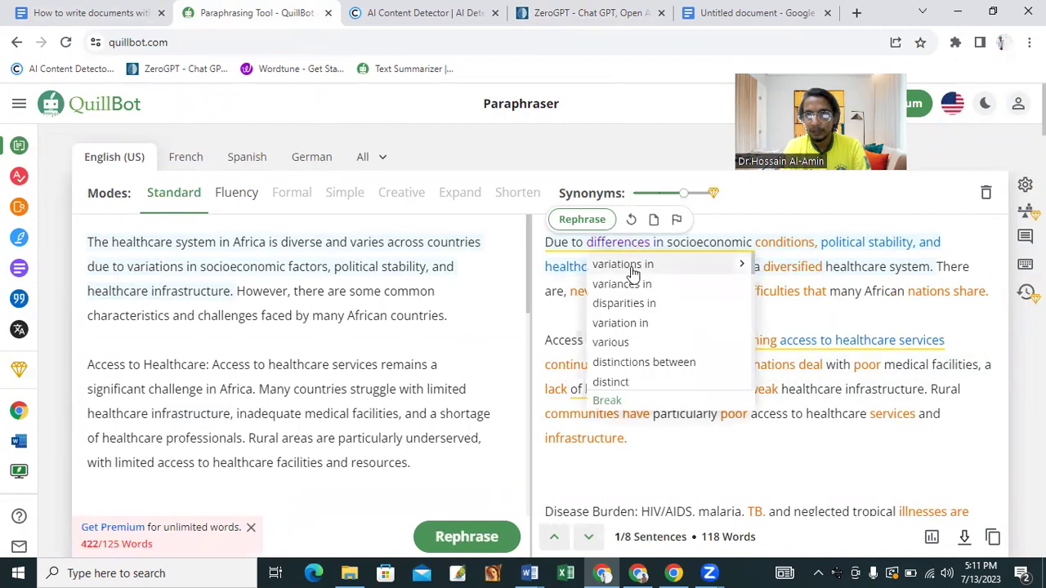
{"action": "left_click", "coordinate": [630, 266]}
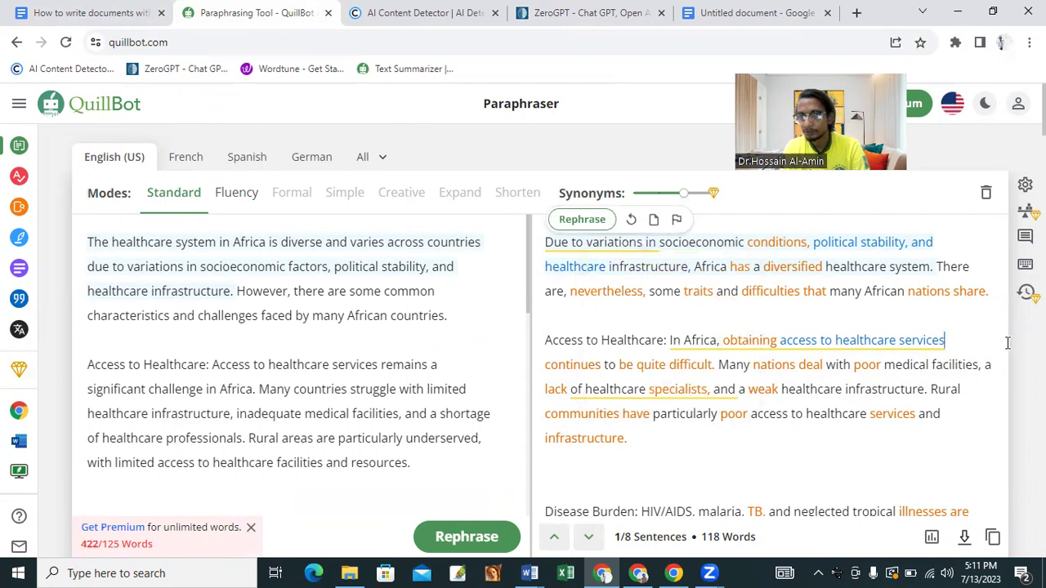
{"action": "left_click_drag", "start_coordinate": [945, 341], "coordinate": [545, 340]}
{"action": "left_click_drag", "start_coordinate": [528, 287], "coordinate": [420, 261]}
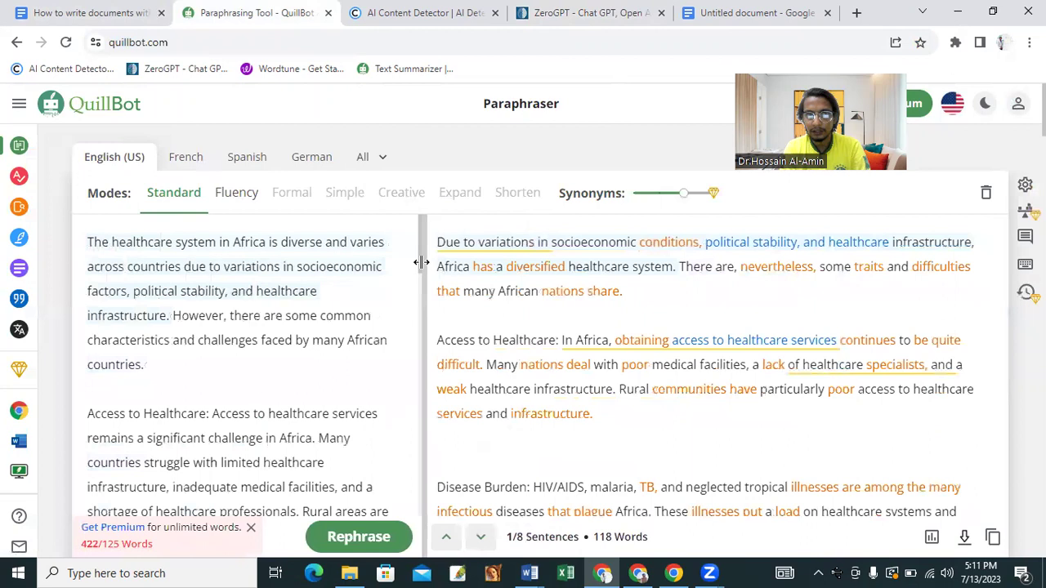
- Reword the first paraphrased sentence with the synonyms "economic circumstances", "healthcare facilities" and "an expanded" healthcare system
{"action": "left_click", "coordinate": [691, 245]}
{"action": "left_click", "coordinate": [721, 286]}
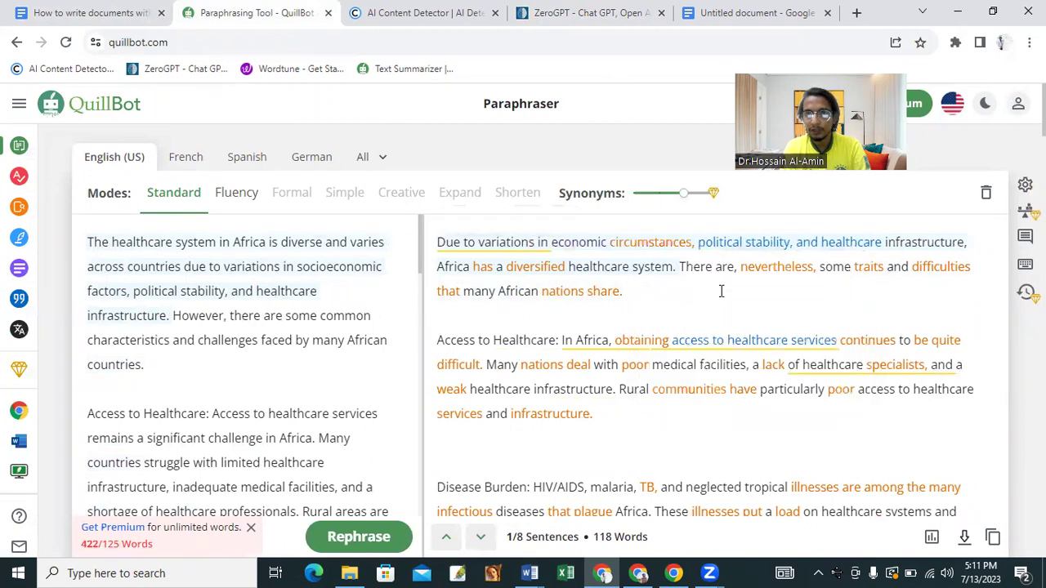
{"action": "left_click", "coordinate": [842, 242]}
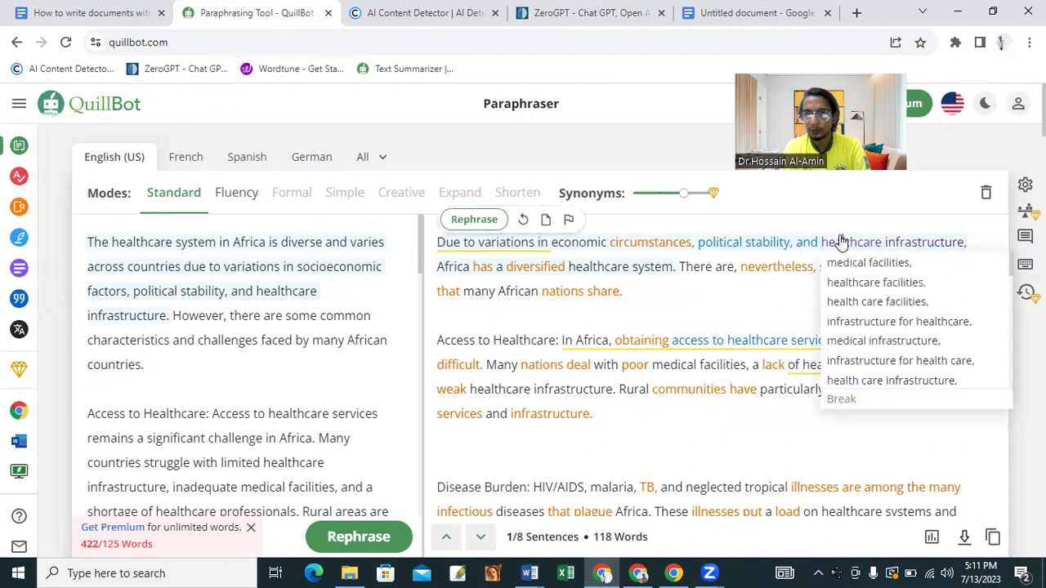
{"action": "left_click", "coordinate": [868, 283]}
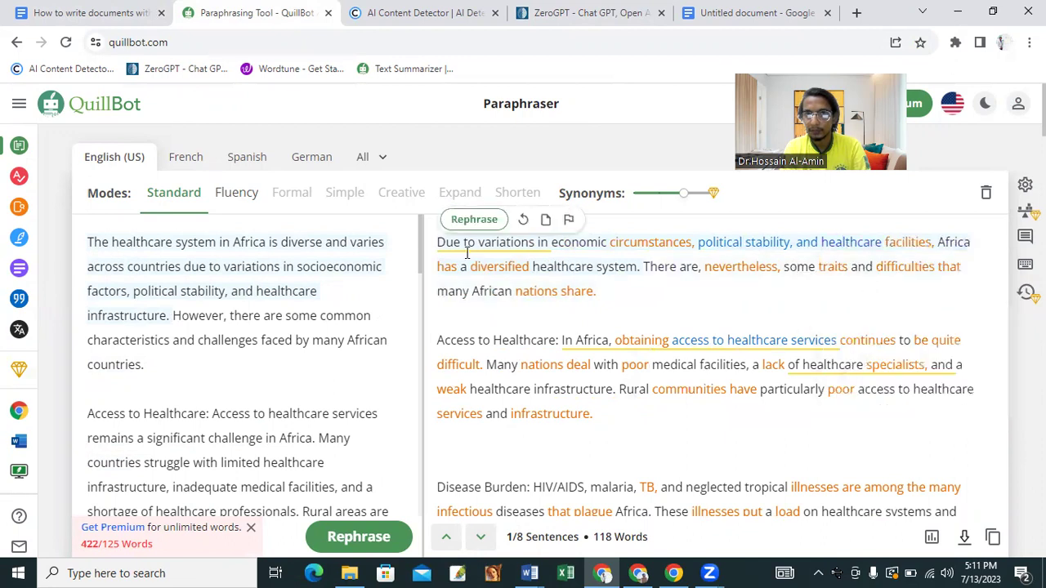
{"action": "left_click", "coordinate": [512, 270]}
{"action": "left_click", "coordinate": [523, 326]}
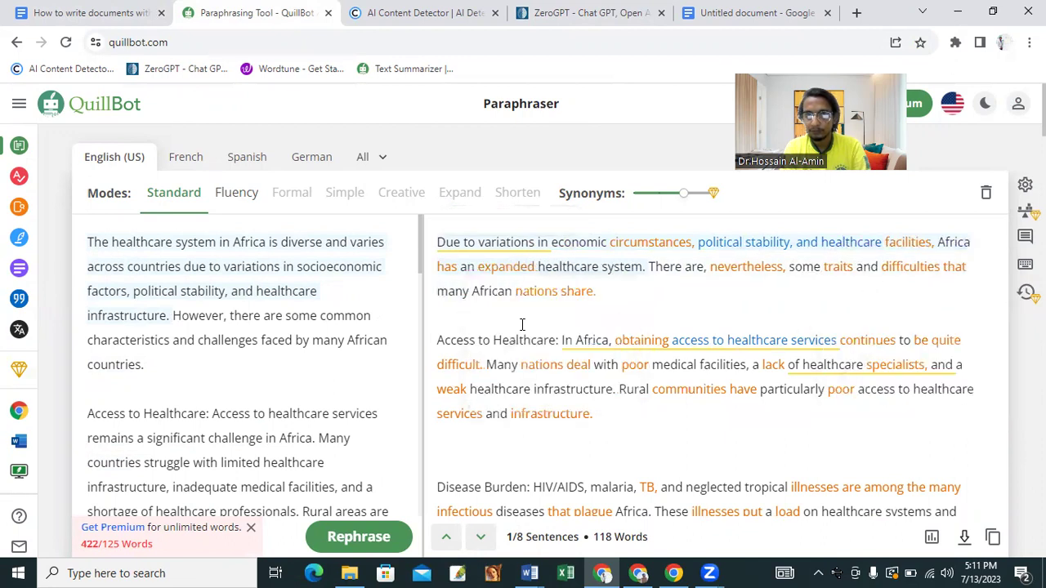
- Swap phrases in the paraphrased Access to Healthcare paragraph for "a supply of", "in medical" specialists and "system for healthcare"
{"action": "left_click", "coordinate": [700, 358]}
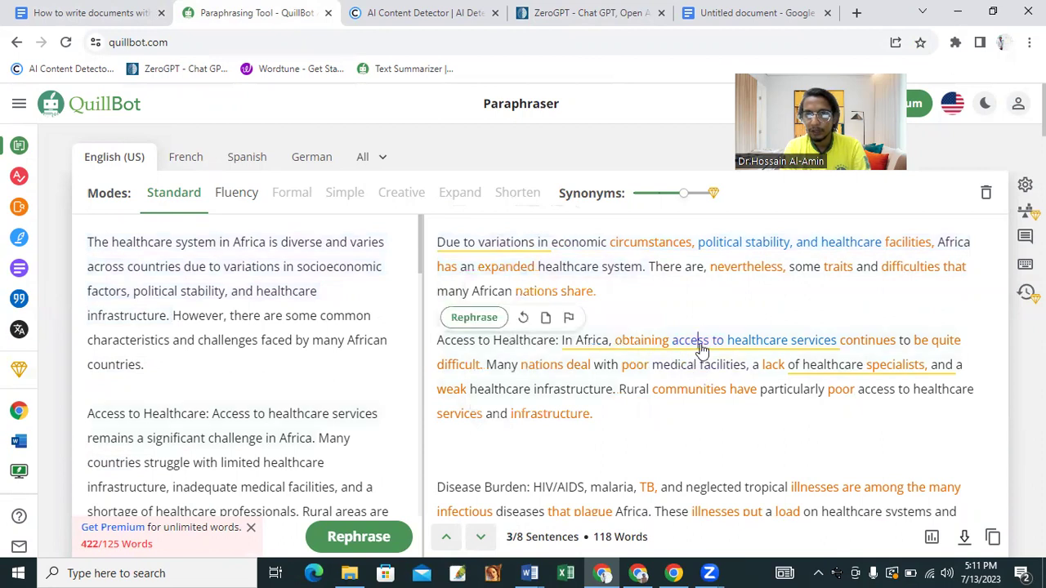
{"action": "left_click", "coordinate": [703, 401]}
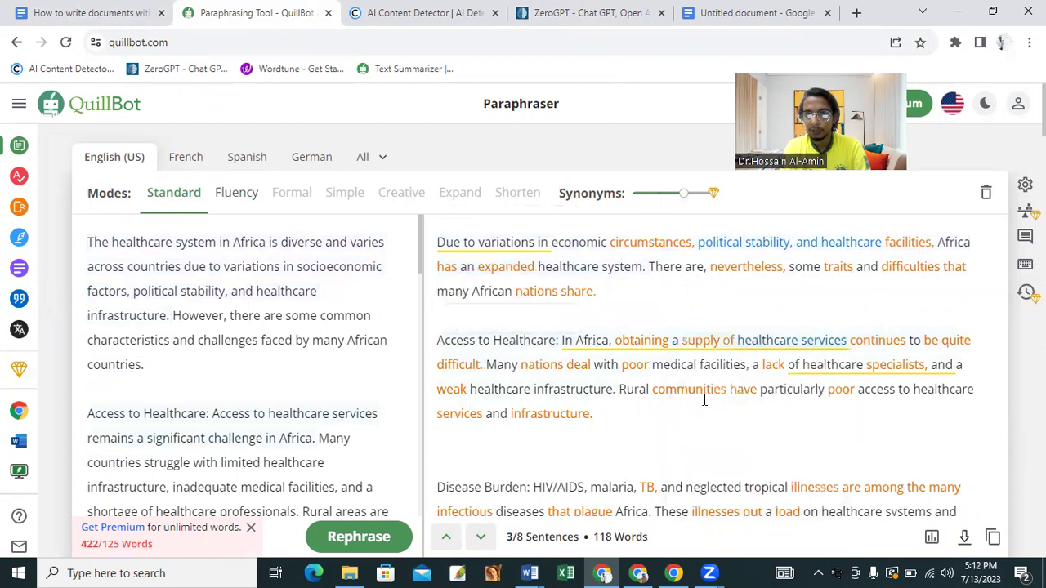
{"action": "left_click", "coordinate": [818, 372]}
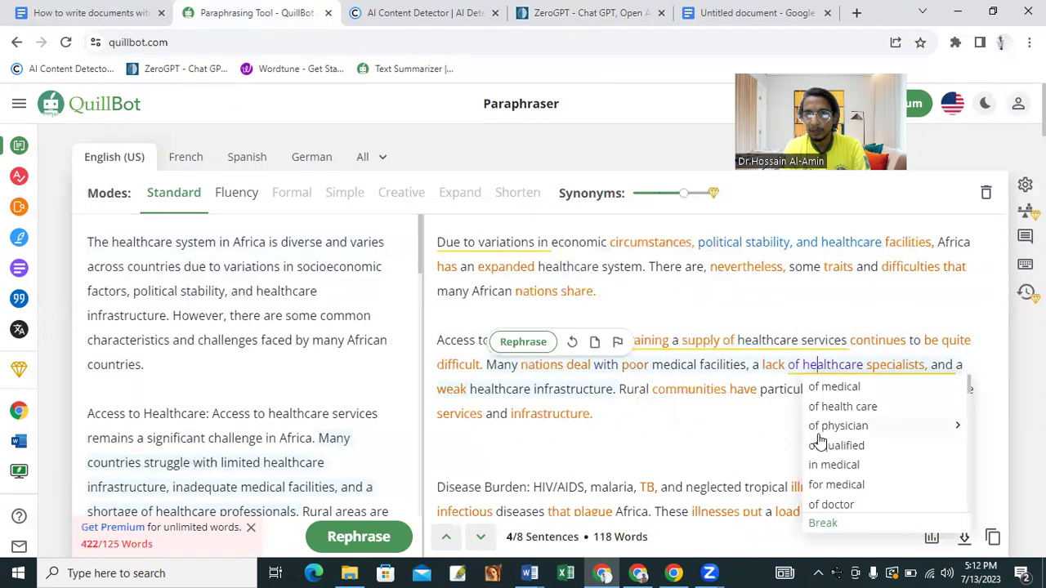
{"action": "left_click", "coordinate": [831, 465]}
{"action": "left_click", "coordinate": [530, 396]}
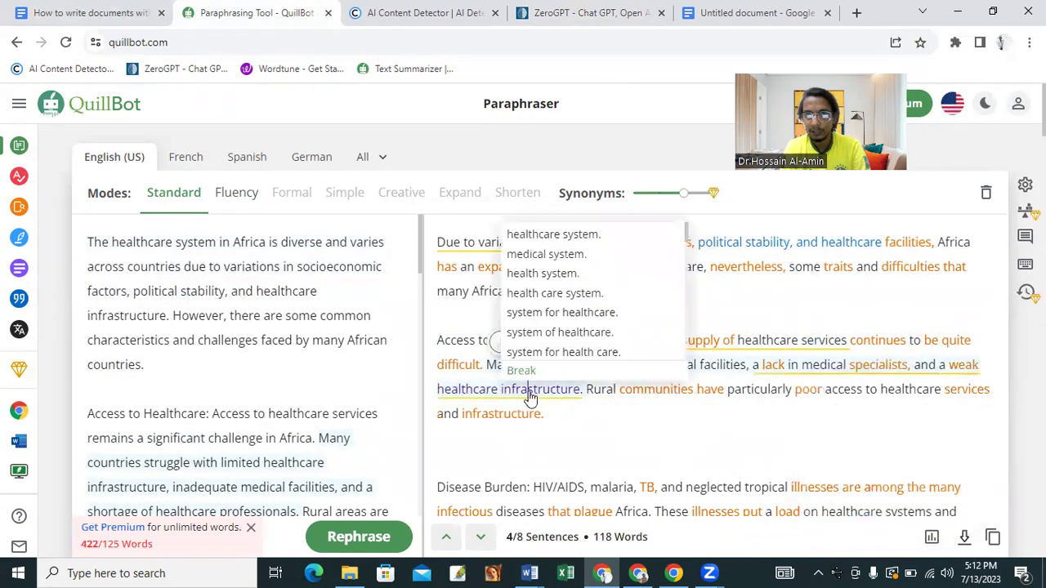
{"action": "left_click", "coordinate": [577, 313]}
- Replace "Rural communities" with "Rural neighborhoods" in the last sentence of the paraphrased Access to Healthcare paragraph
{"action": "left_click", "coordinate": [691, 393]}
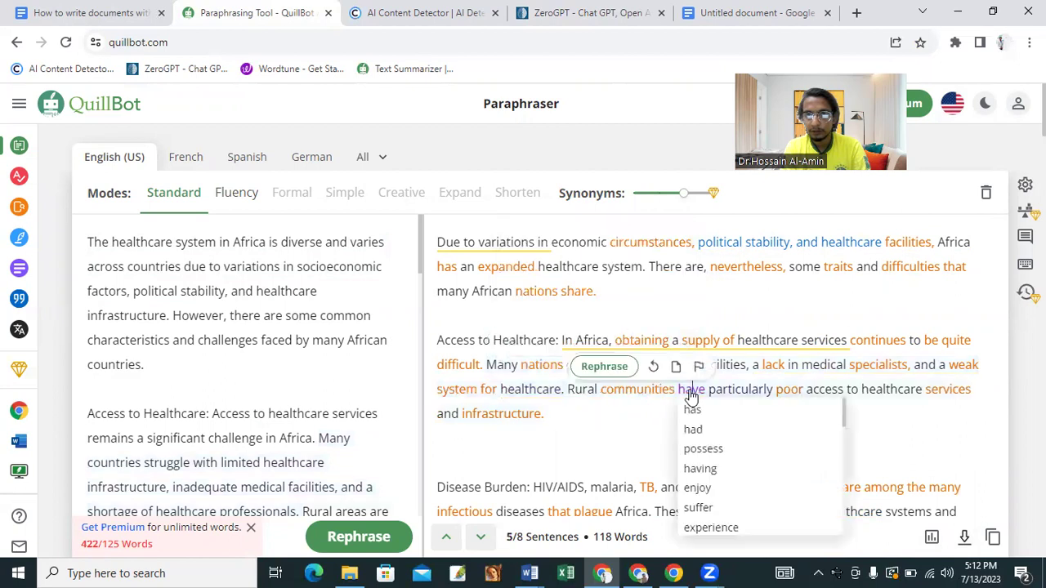
{"action": "left_click", "coordinate": [652, 392]}
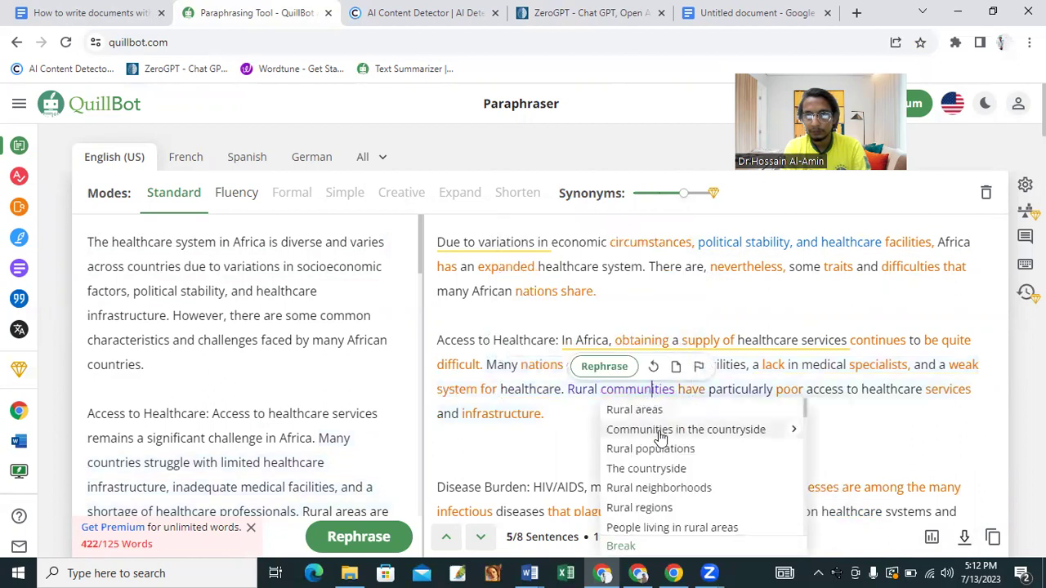
{"action": "left_click", "coordinate": [660, 430]}
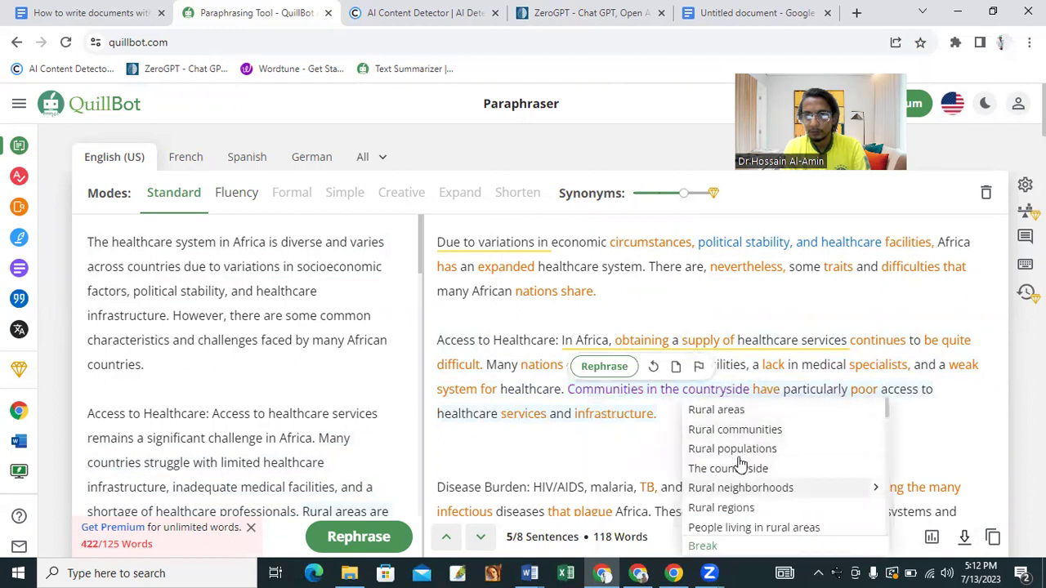
{"action": "key", "text": "Return"}
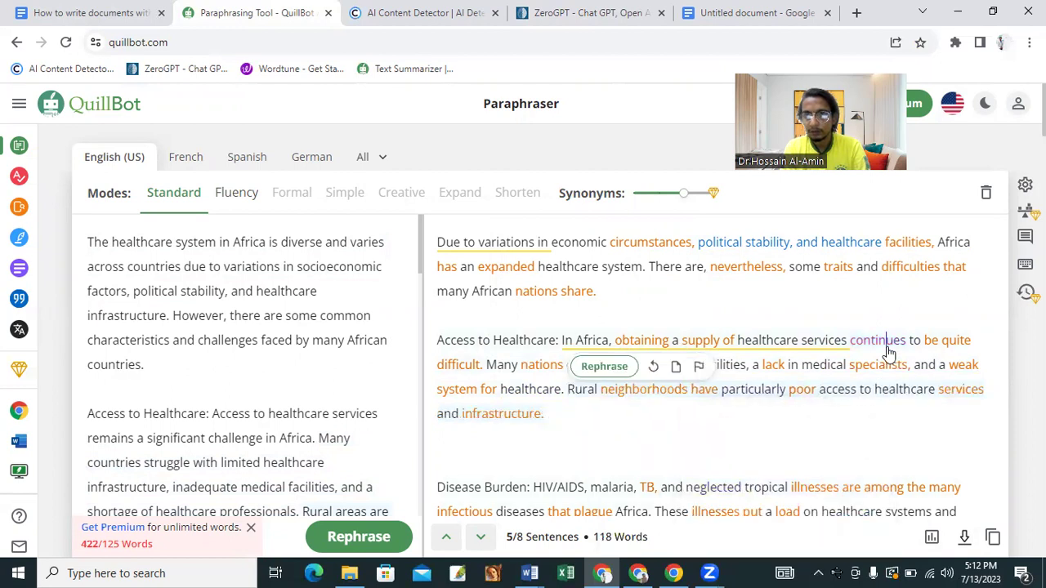
- Replace "continues" with "continued", "difficulties" with "problems", "obtaining" with "finding" and "infrastructure" with "buildings" in the first two paraphrased paragraphs
{"action": "left_click", "coordinate": [890, 399]}
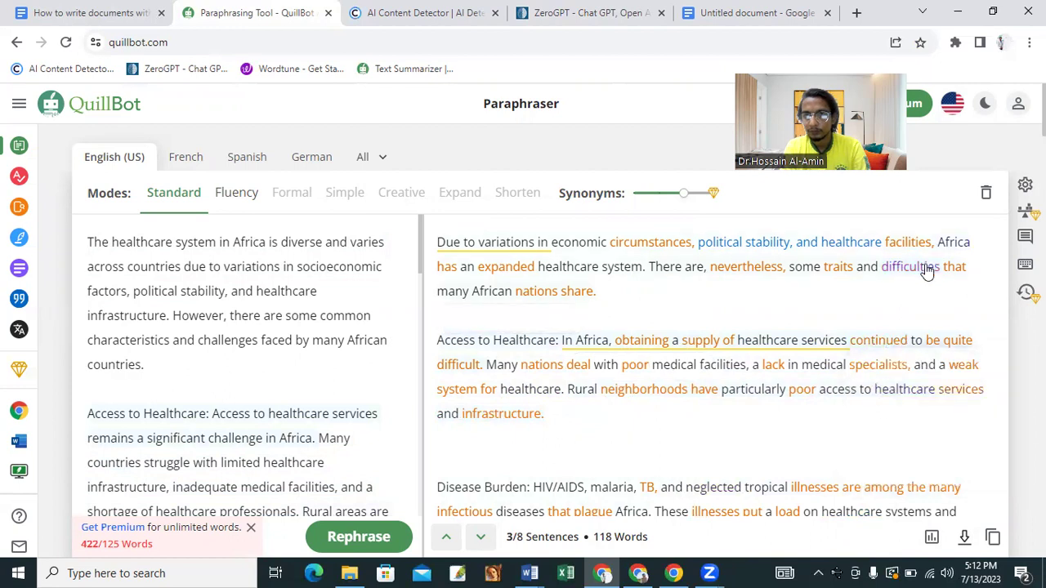
{"action": "left_click", "coordinate": [927, 272]}
{"action": "left_click", "coordinate": [813, 309]}
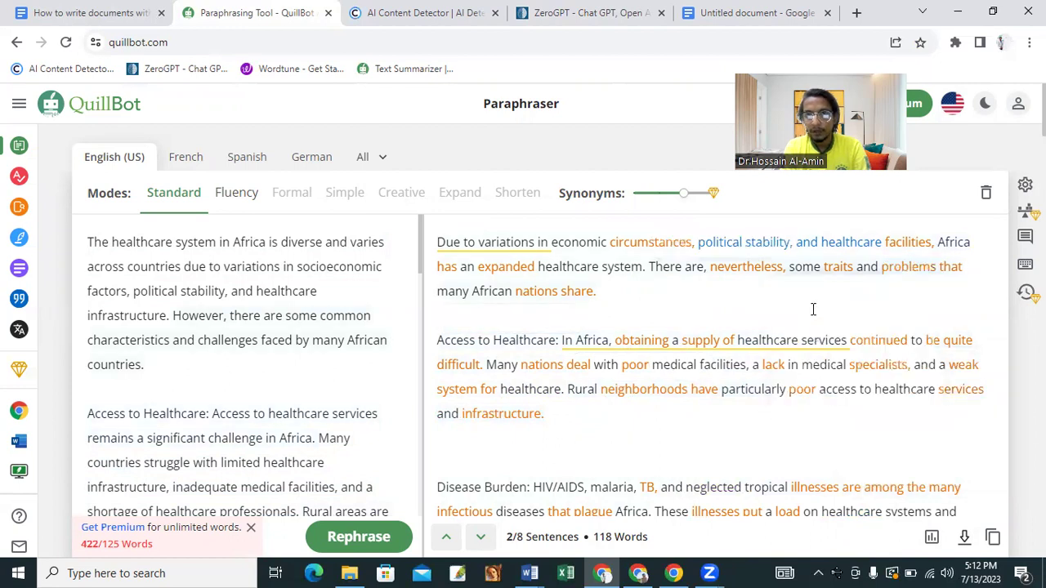
{"action": "left_click", "coordinate": [642, 347]}
{"action": "left_click", "coordinate": [661, 446]}
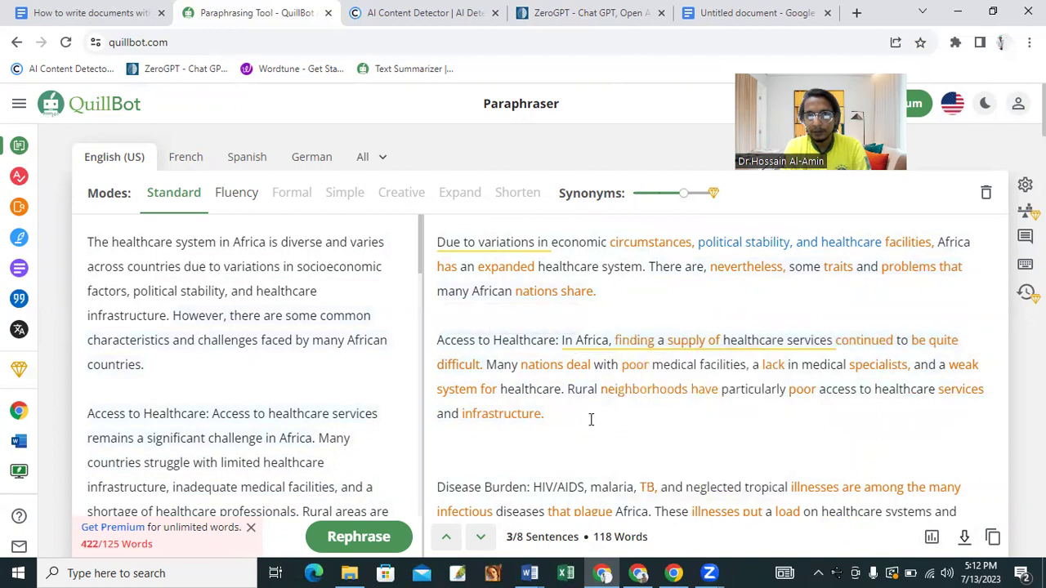
{"action": "left_click", "coordinate": [527, 415]}
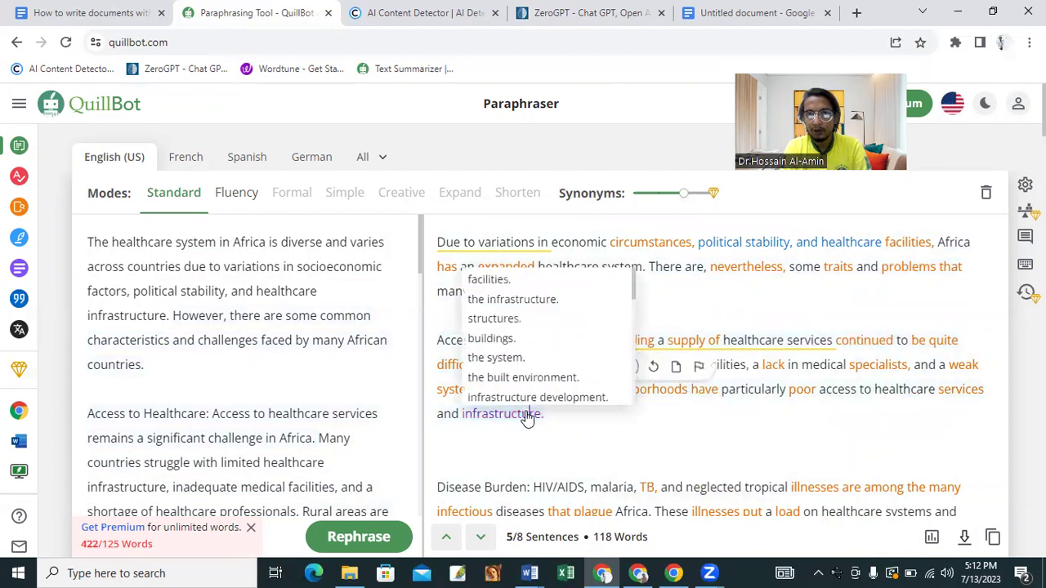
{"action": "left_click", "coordinate": [517, 339]}
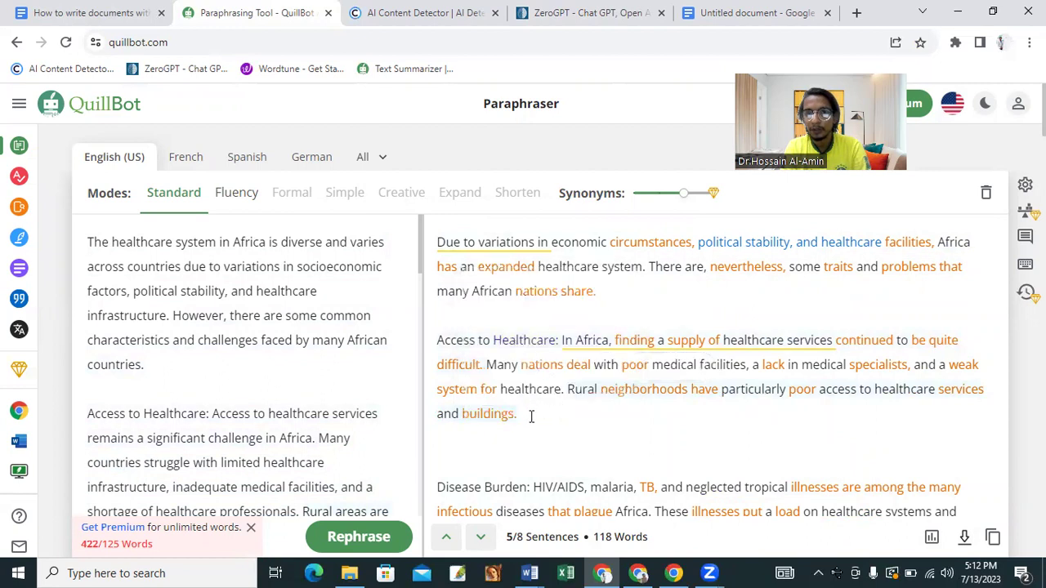
- Copy the two edited paragraphs and check them in the Copyleaks AI Content Detector in place of the previous text
{"action": "left_click_drag", "start_coordinate": [531, 420], "coordinate": [437, 245]}
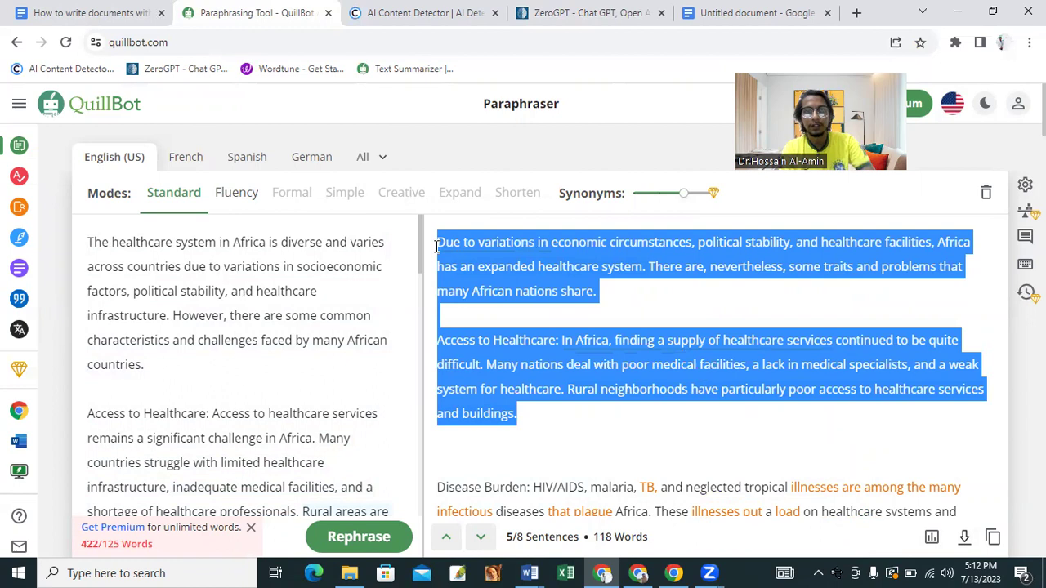
{"action": "left_click", "coordinate": [400, 24]}
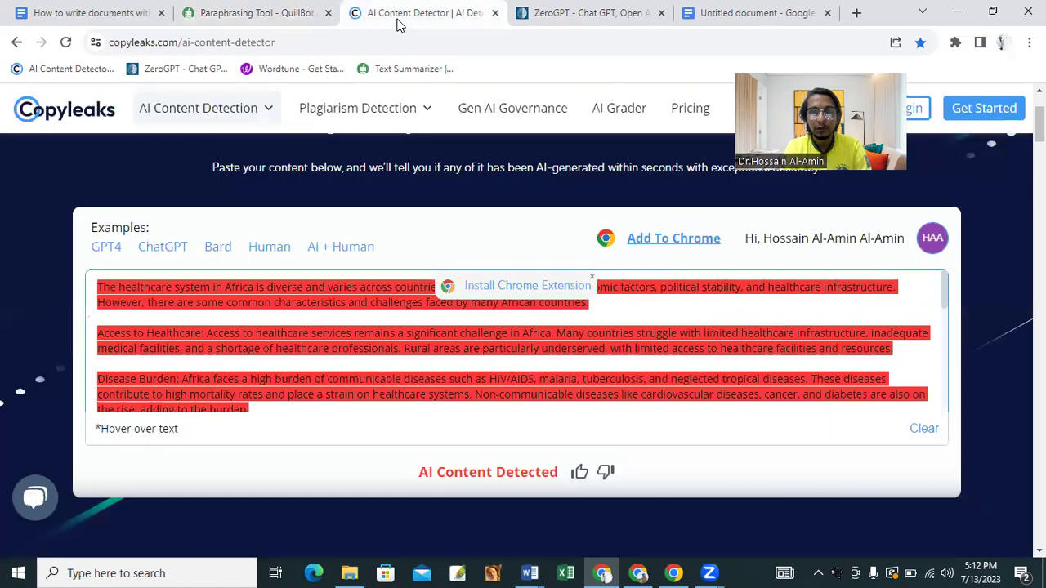
{"action": "mouse_move", "coordinate": [271, 361]}
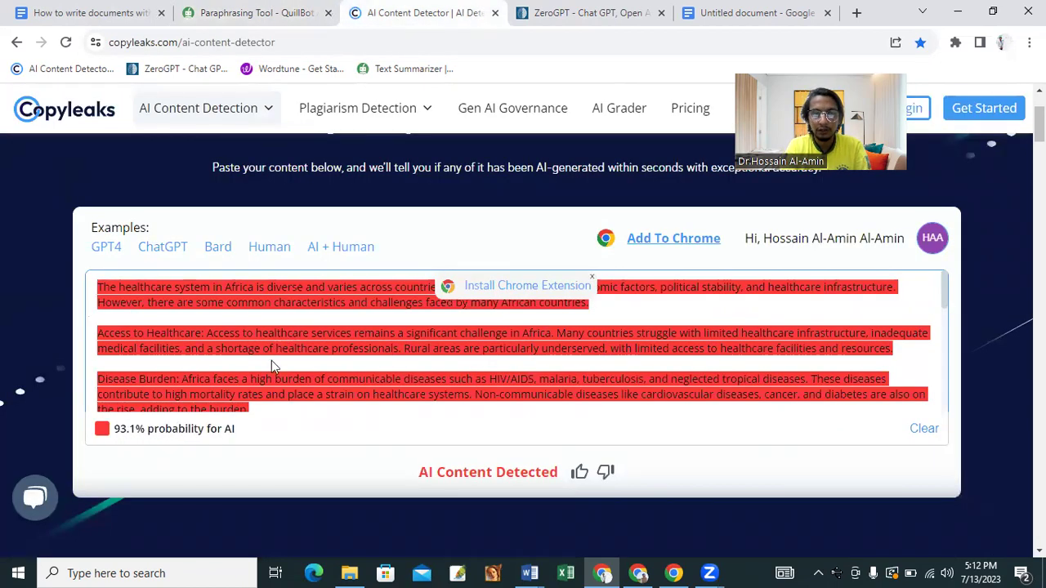
{"action": "left_click_drag", "start_coordinate": [259, 403], "coordinate": [92, 267]}
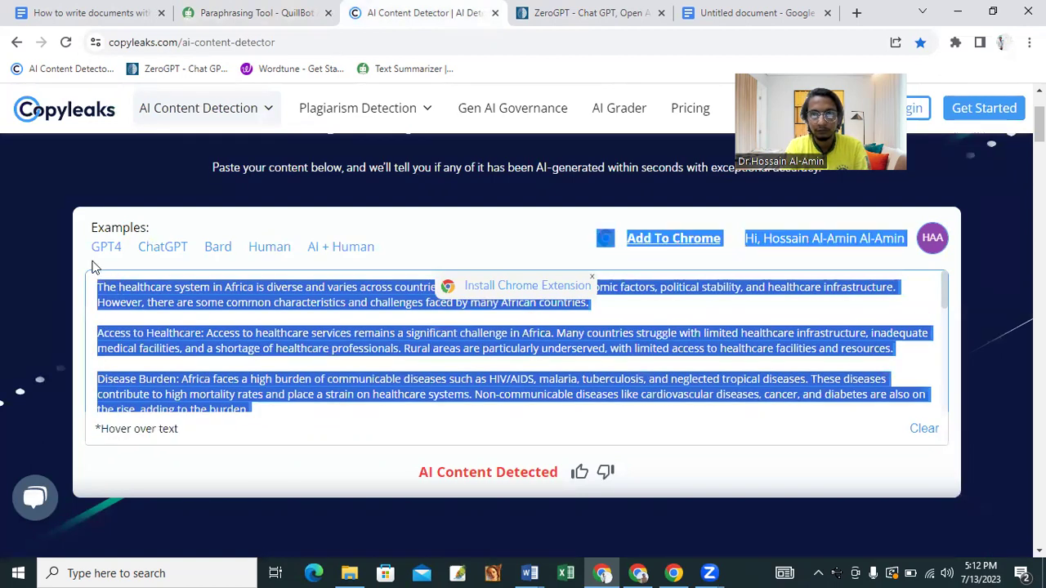
{"action": "left_click", "coordinate": [99, 286]}
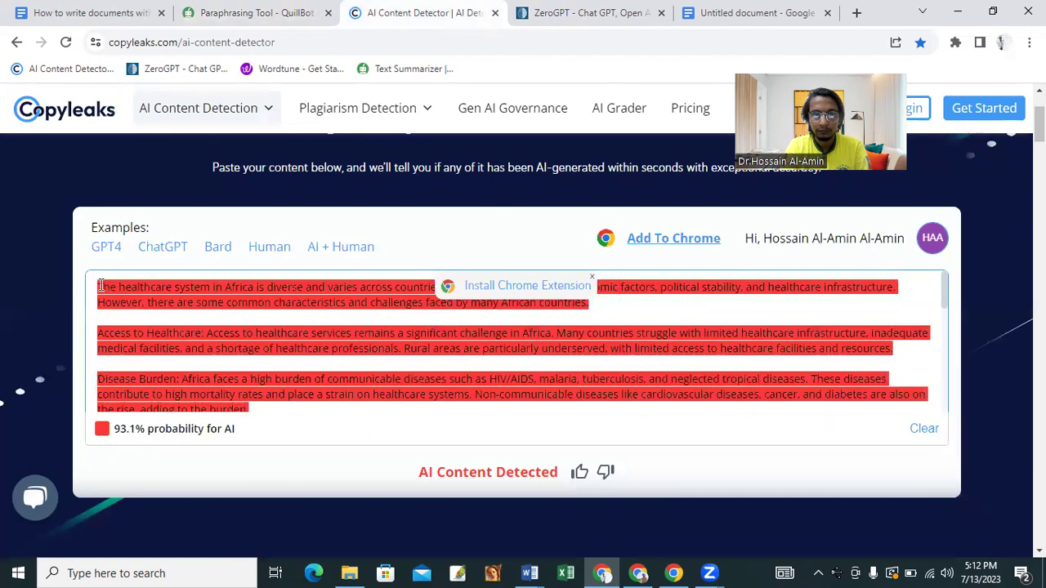
{"action": "left_click_drag", "start_coordinate": [100, 286], "coordinate": [283, 454]}
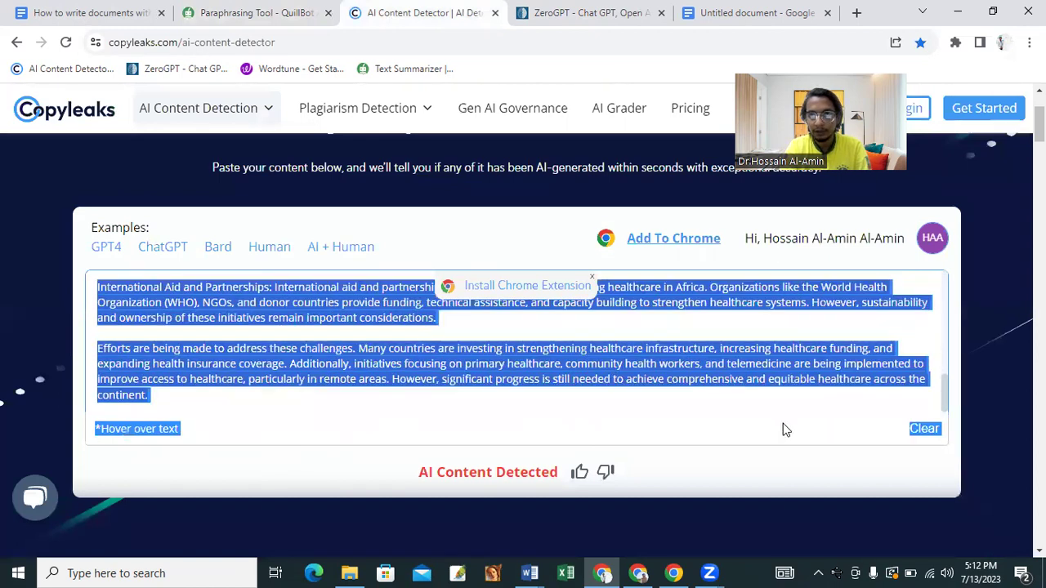
{"action": "left_click", "coordinate": [924, 429]}
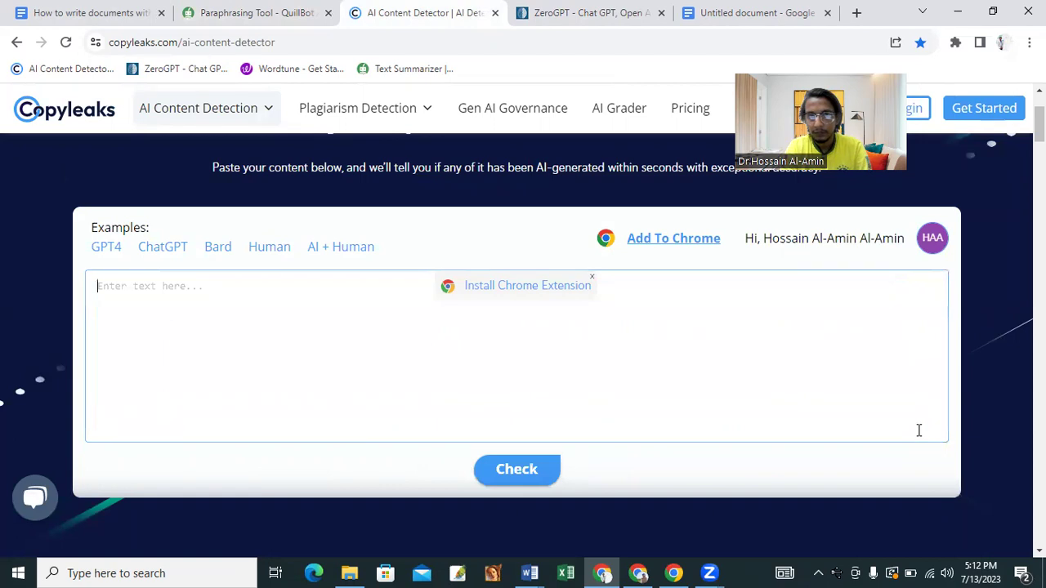
{"action": "type", "text": "Due to variations in economic circumstances, political stability, and social inequalities, Africa has an expanded healthcare system. There are, nevertheless, some traits and problems that many African nations share.  Access to Healthcare: In Africa, finding a supply of healthcare services continued to be quite difficult. Many nations deal with poor medical facilities, a lack in medical specialists, and a weak system for healthcare. Rural neighborhoods have particularly poor access to healthcare services and buildings."}
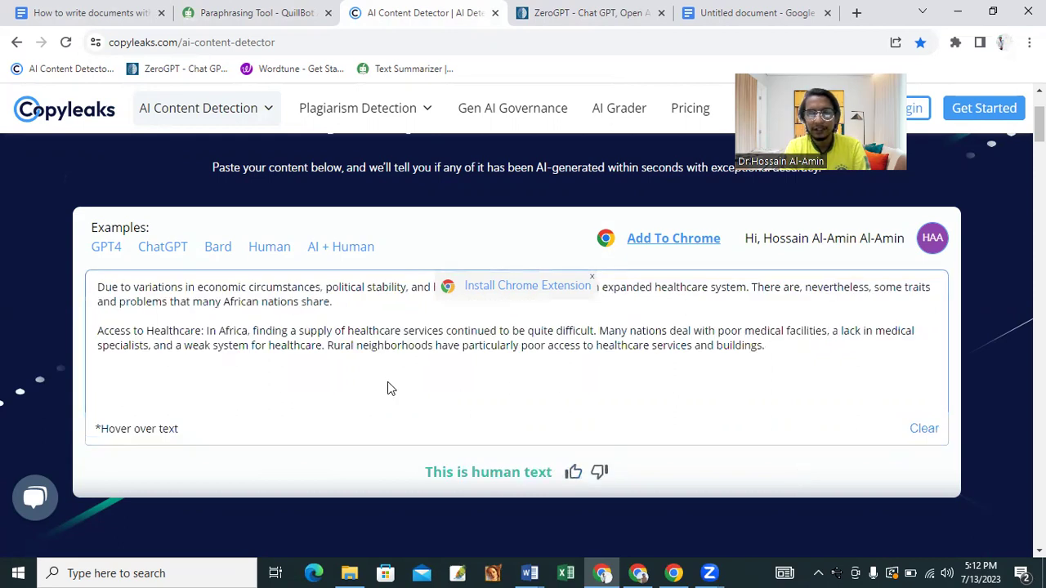
{"action": "left_click", "coordinate": [279, 19]}
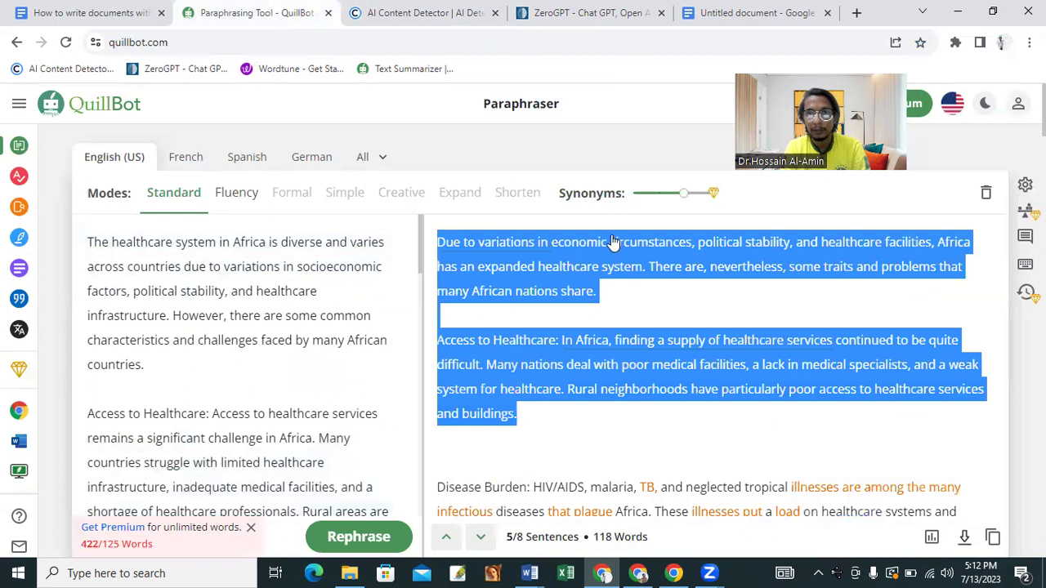
{"action": "mouse_move", "coordinate": [718, 384]}
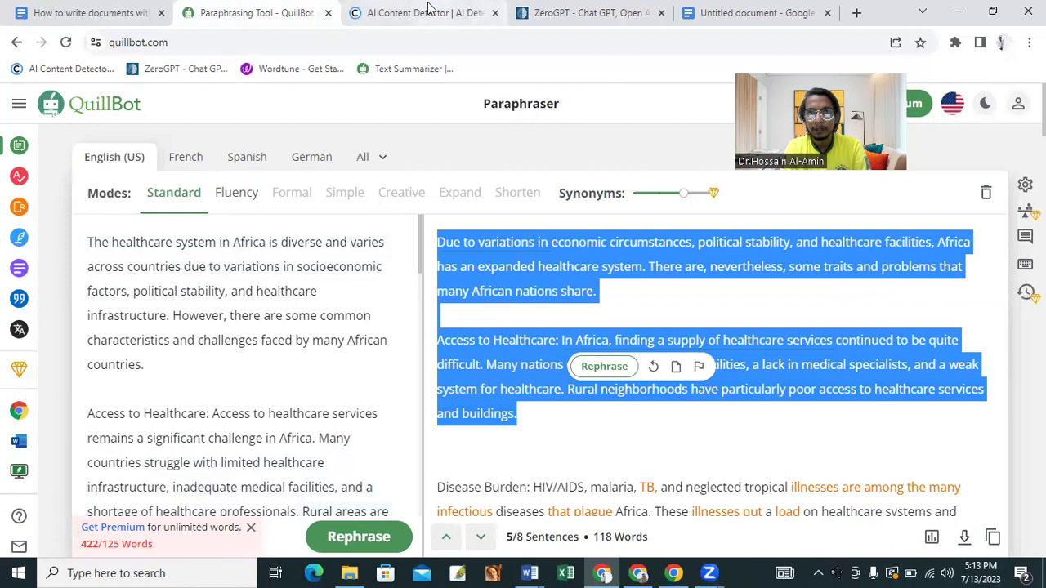
{"action": "left_click", "coordinate": [429, 13]}
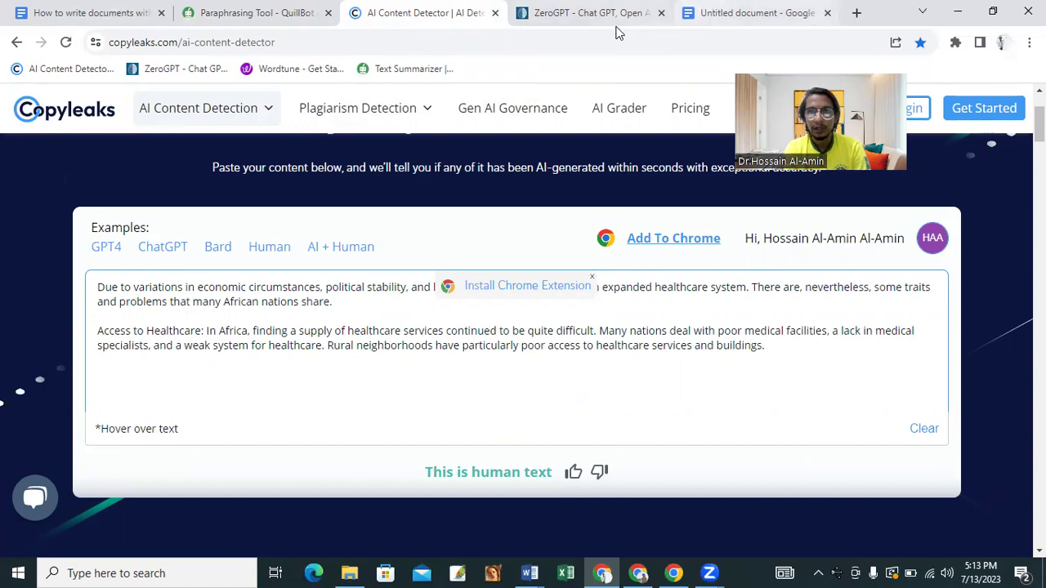
- Replace the old text in ZeroGPT with the two copied paragraphs and run AI detection on them
{"action": "left_click", "coordinate": [585, 13]}
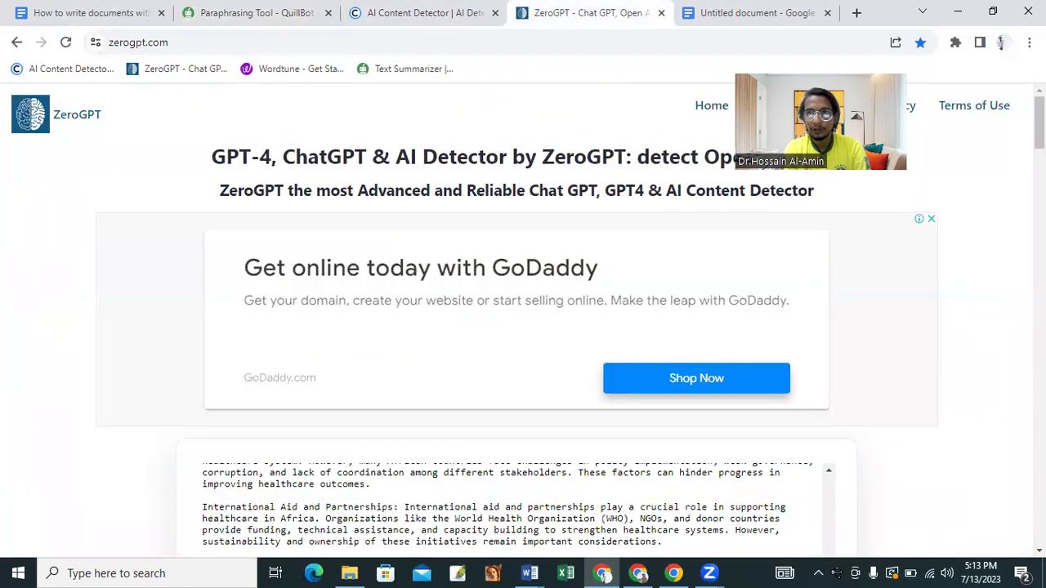
{"action": "scroll", "coordinate": [503, 329], "scroll_direction": "down", "scroll_amount": 5}
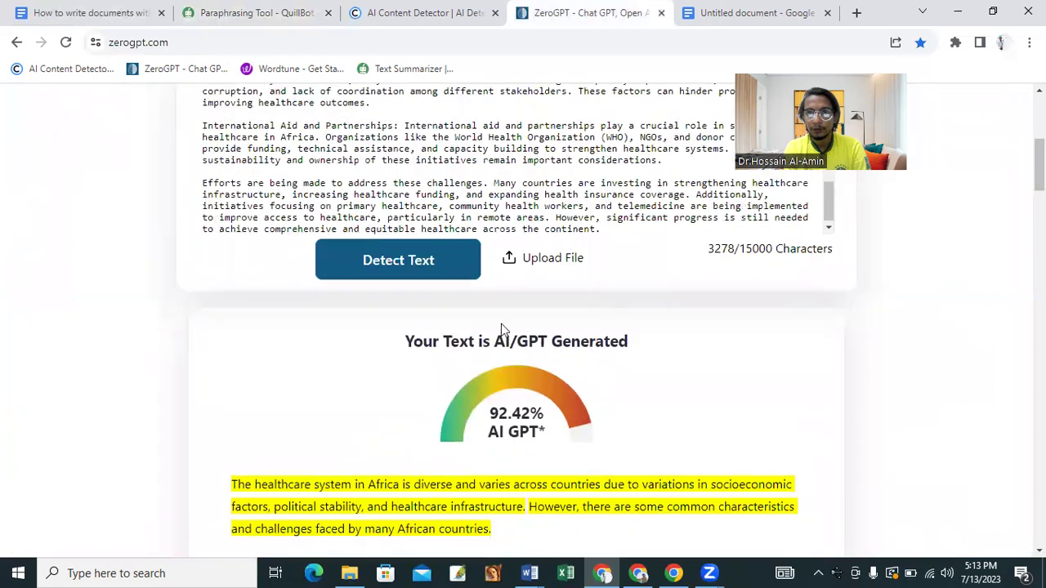
{"action": "mouse_move", "coordinate": [808, 219]}
{"action": "left_mouse_down"}
{"action": "mouse_move", "coordinate": [278, 231]}
{"action": "mouse_move", "coordinate": [237, 78]}
{"action": "mouse_move", "coordinate": [219, 535]}
{"action": "mouse_move", "coordinate": [205, 240]}
{"action": "mouse_move", "coordinate": [323, 206]}
{"action": "mouse_move", "coordinate": [204, 190]}
{"action": "mouse_move", "coordinate": [211, 122]}
{"action": "mouse_move", "coordinate": [242, 287]}
{"action": "mouse_move", "coordinate": [188, 122]}
{"action": "mouse_move", "coordinate": [198, 123]}
{"action": "left_mouse_up"}
{"action": "key", "text": "BackSpace"}
{"action": "key", "text": "BackSpace"}
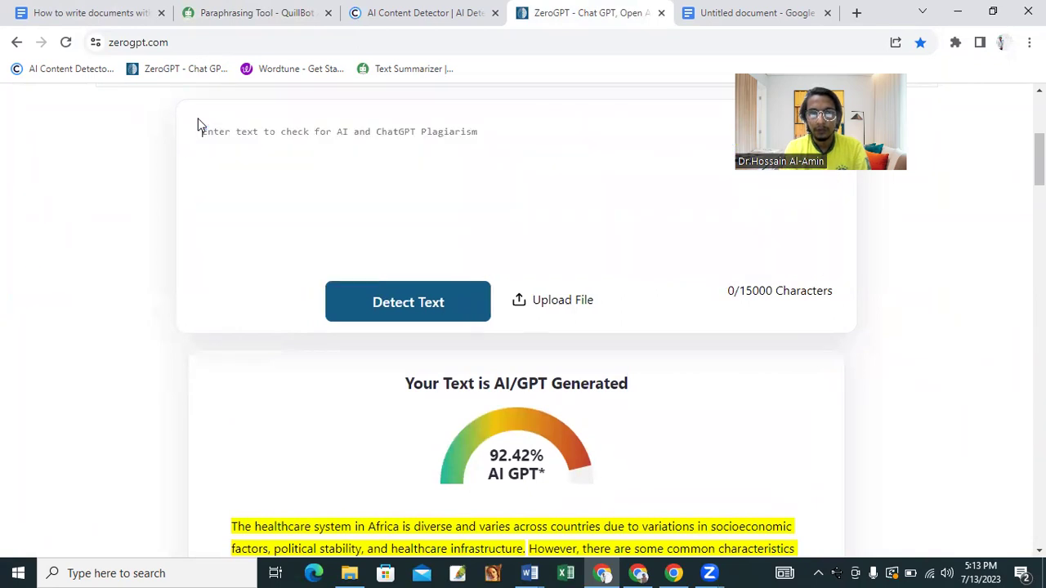
{"action": "key", "text": "ctrl+v"}
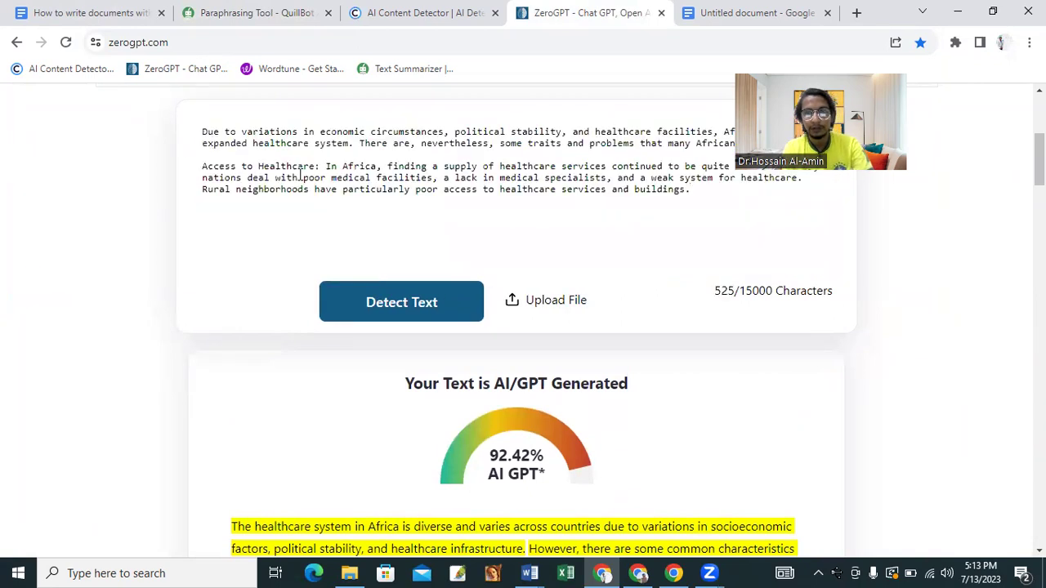
{"action": "left_click", "coordinate": [390, 308]}
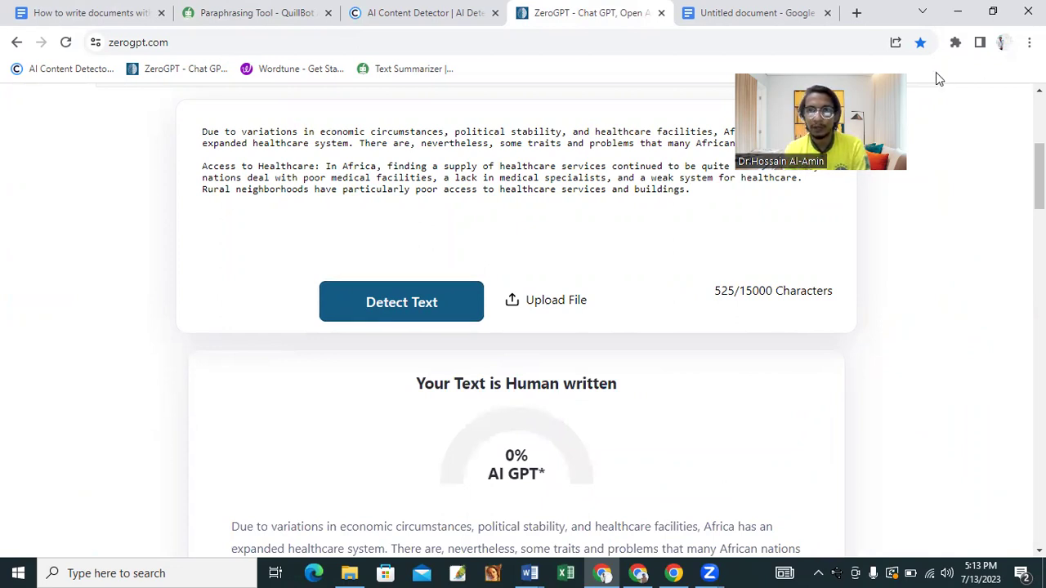
- Consult the tactics list, then copy the two checked paragraphs from ZeroGPT into the blank Google Docs document
{"action": "left_click", "coordinate": [90, 10]}
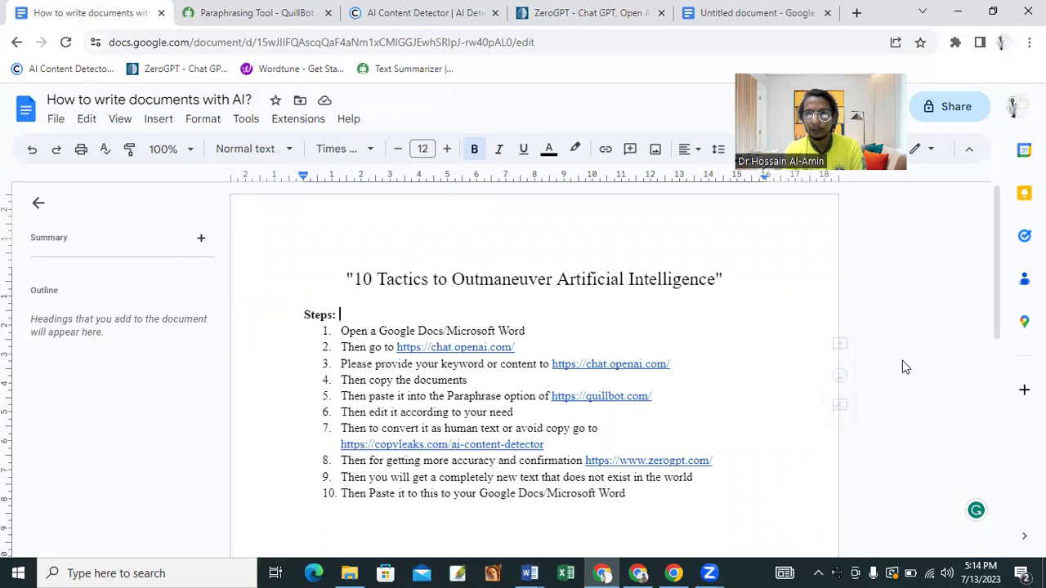
{"action": "left_click_drag", "start_coordinate": [998, 335], "coordinate": [998, 355]}
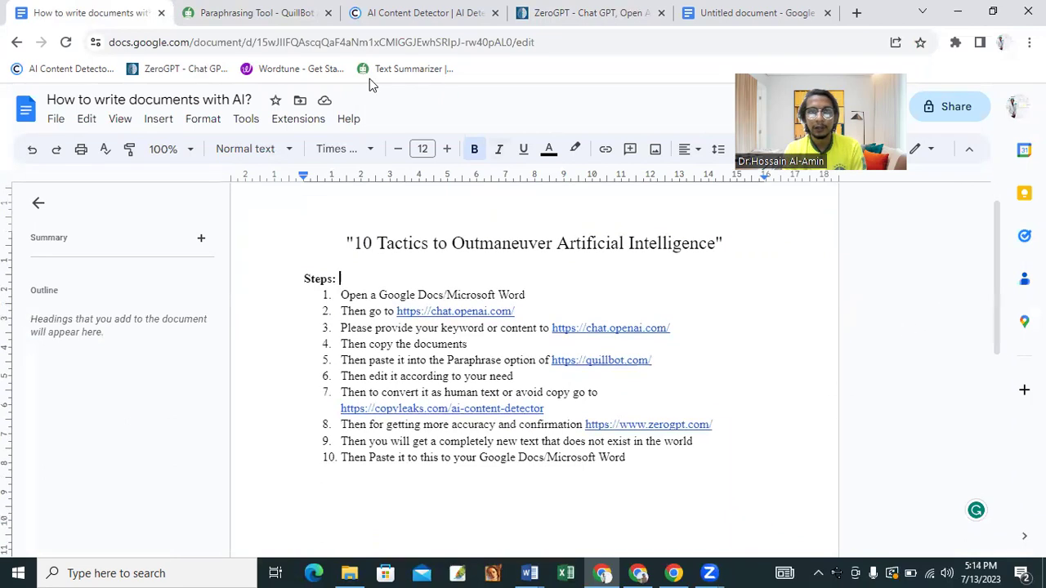
{"action": "left_click", "coordinate": [592, 12]}
{"action": "left_click_drag", "start_coordinate": [697, 193], "coordinate": [199, 132]}
{"action": "key", "text": "ctrl+c"}
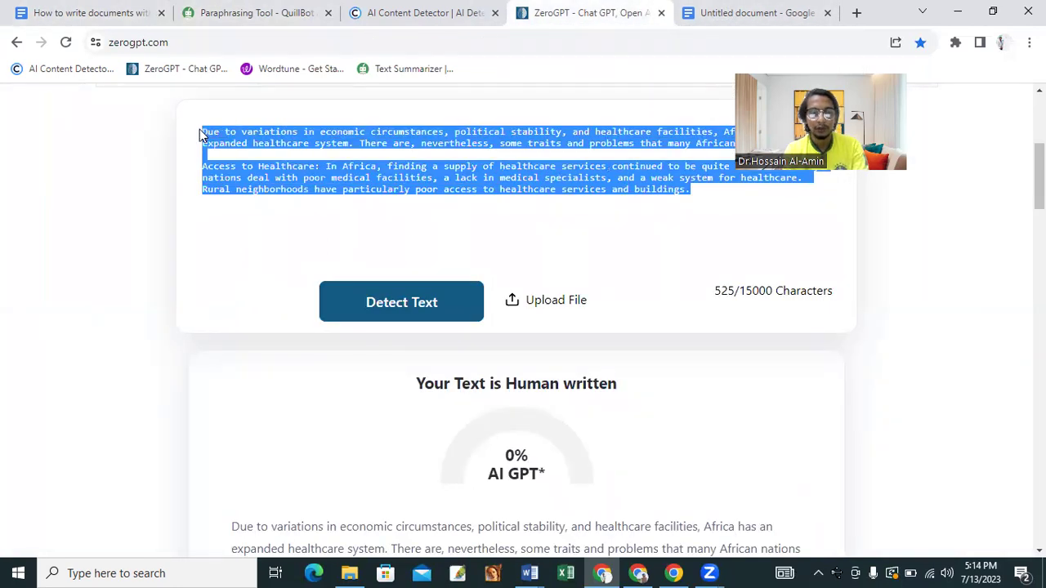
{"action": "left_click", "coordinate": [720, 13]}
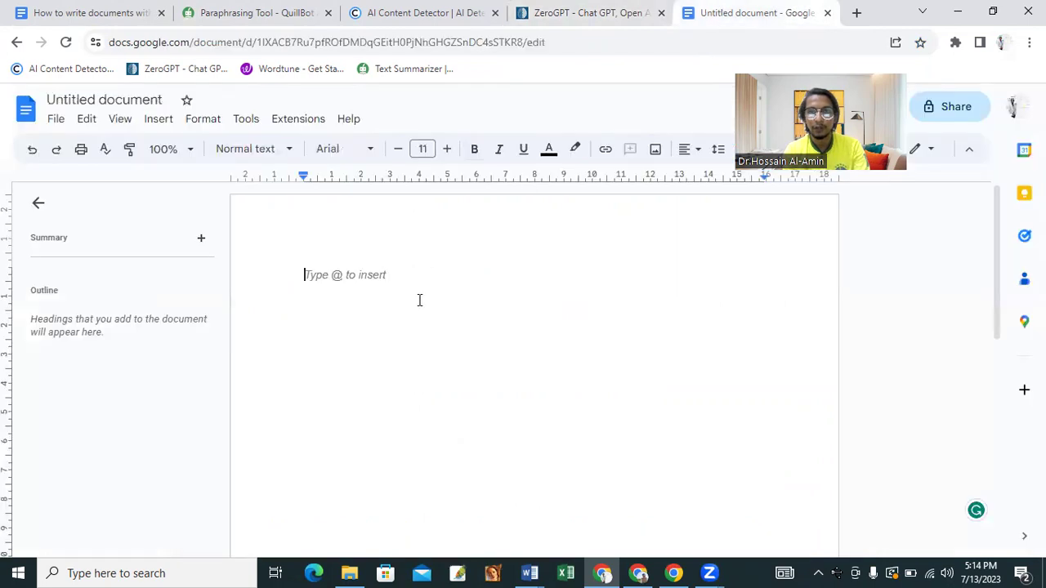
{"action": "key", "text": "ctrl+v"}
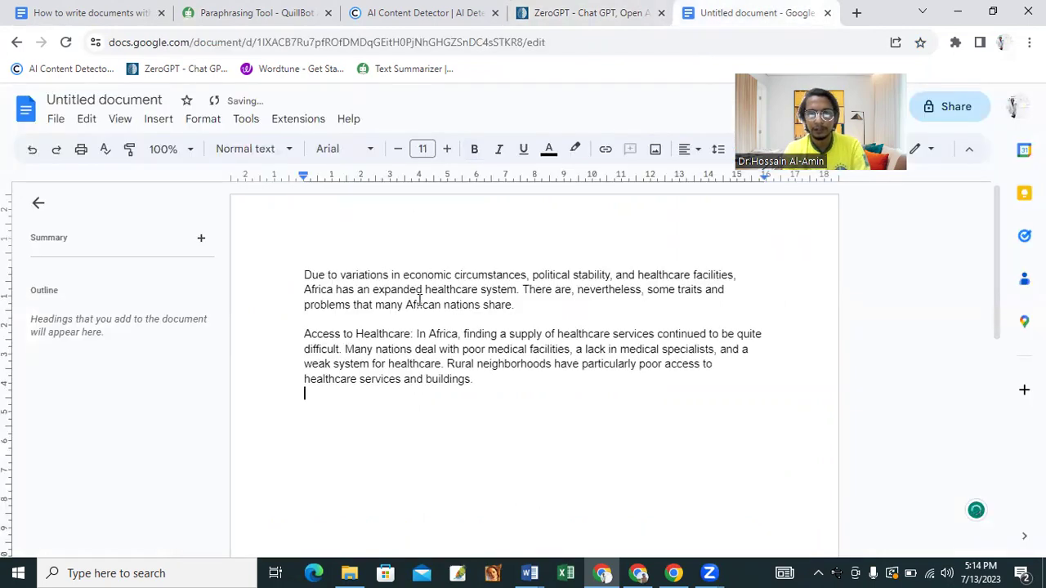
{"action": "left_click_drag", "start_coordinate": [488, 378], "coordinate": [303, 276]}
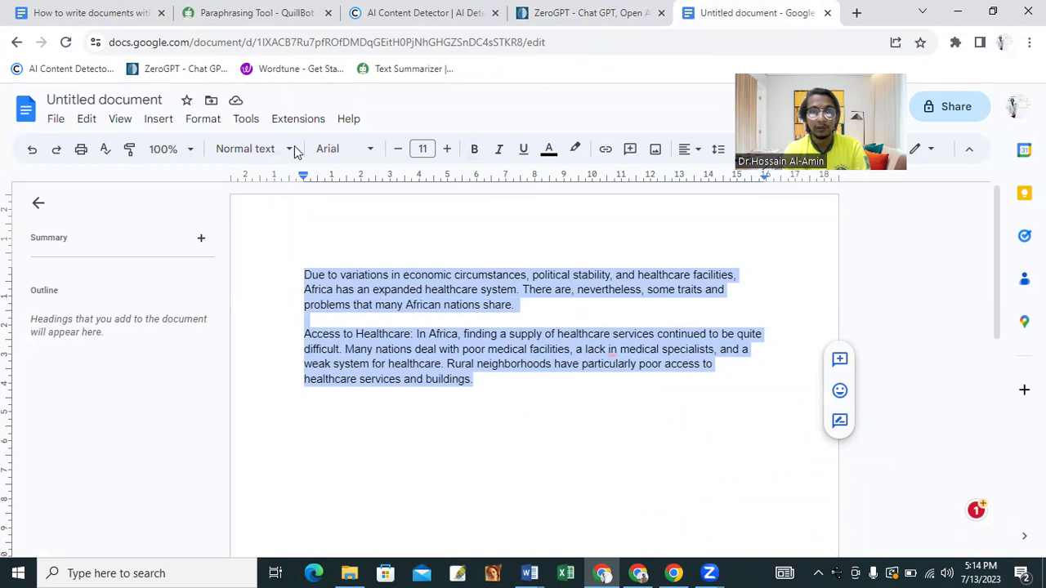
{"action": "left_click", "coordinate": [422, 18]}
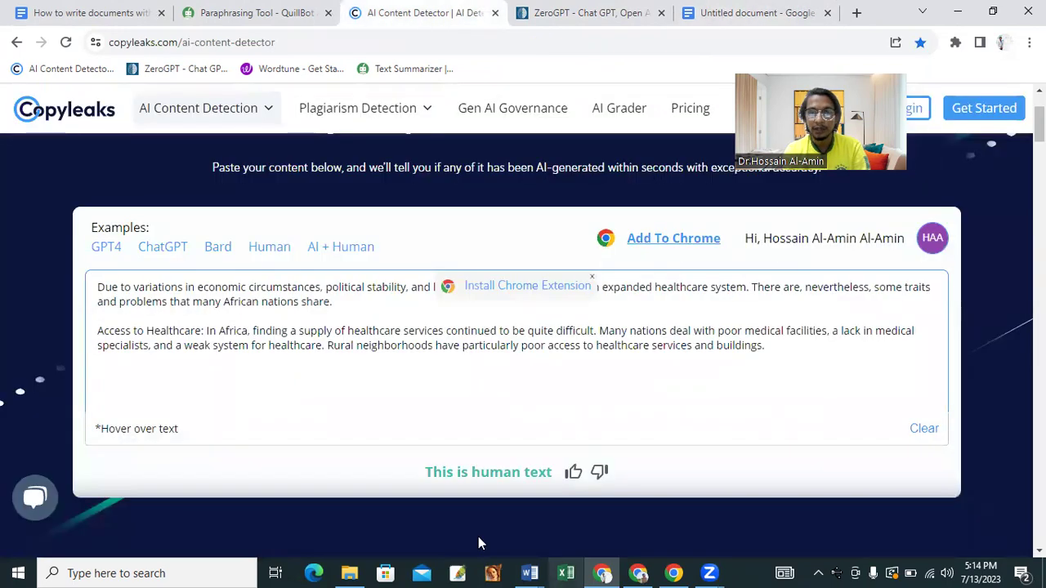
{"action": "left_click", "coordinate": [750, 13]}
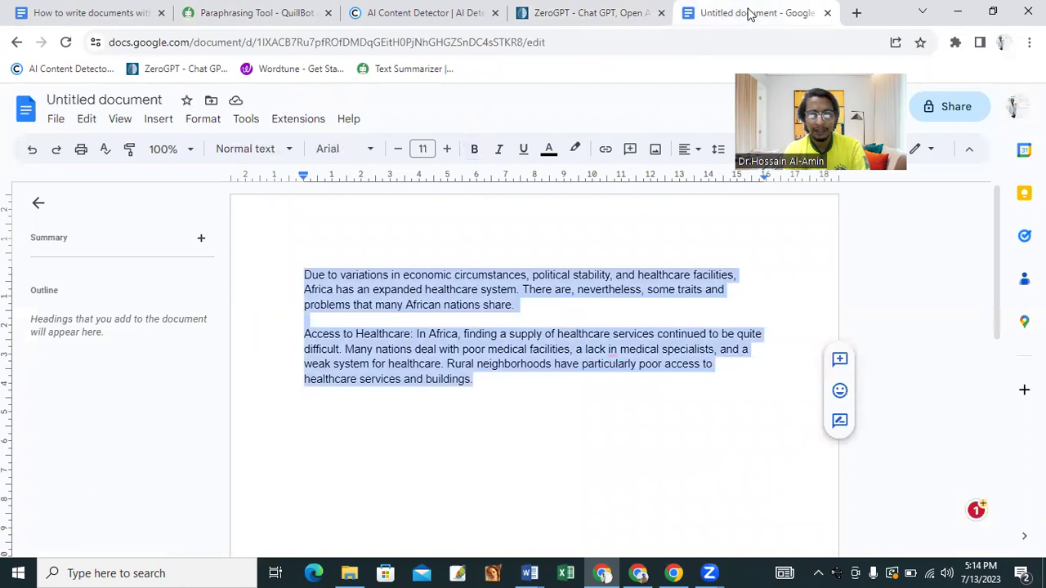